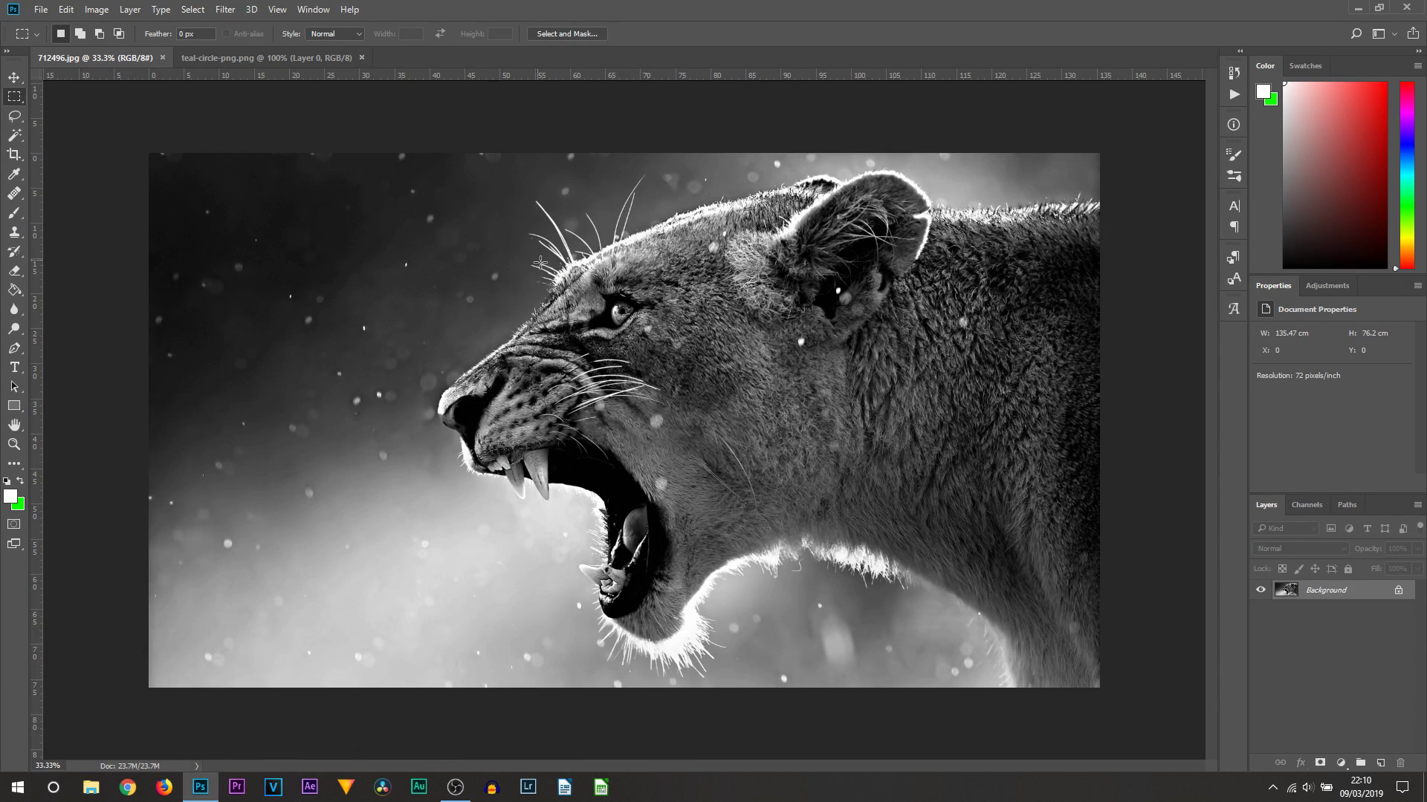
# - Unlock the Background layer into Layer 0 and duplicate it as Layer 0 copy
pyautogui.click(15, 79)
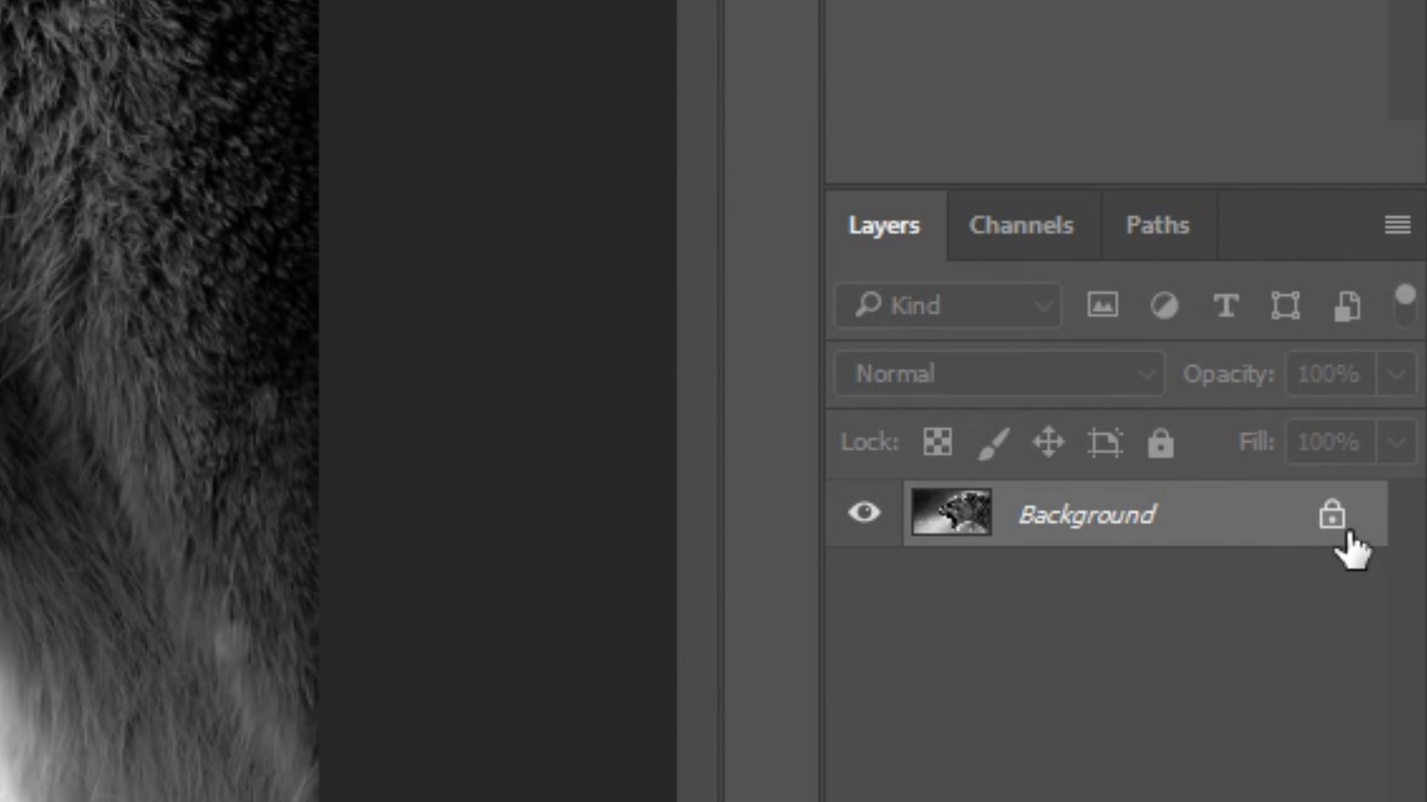
pyautogui.click(1332, 517)
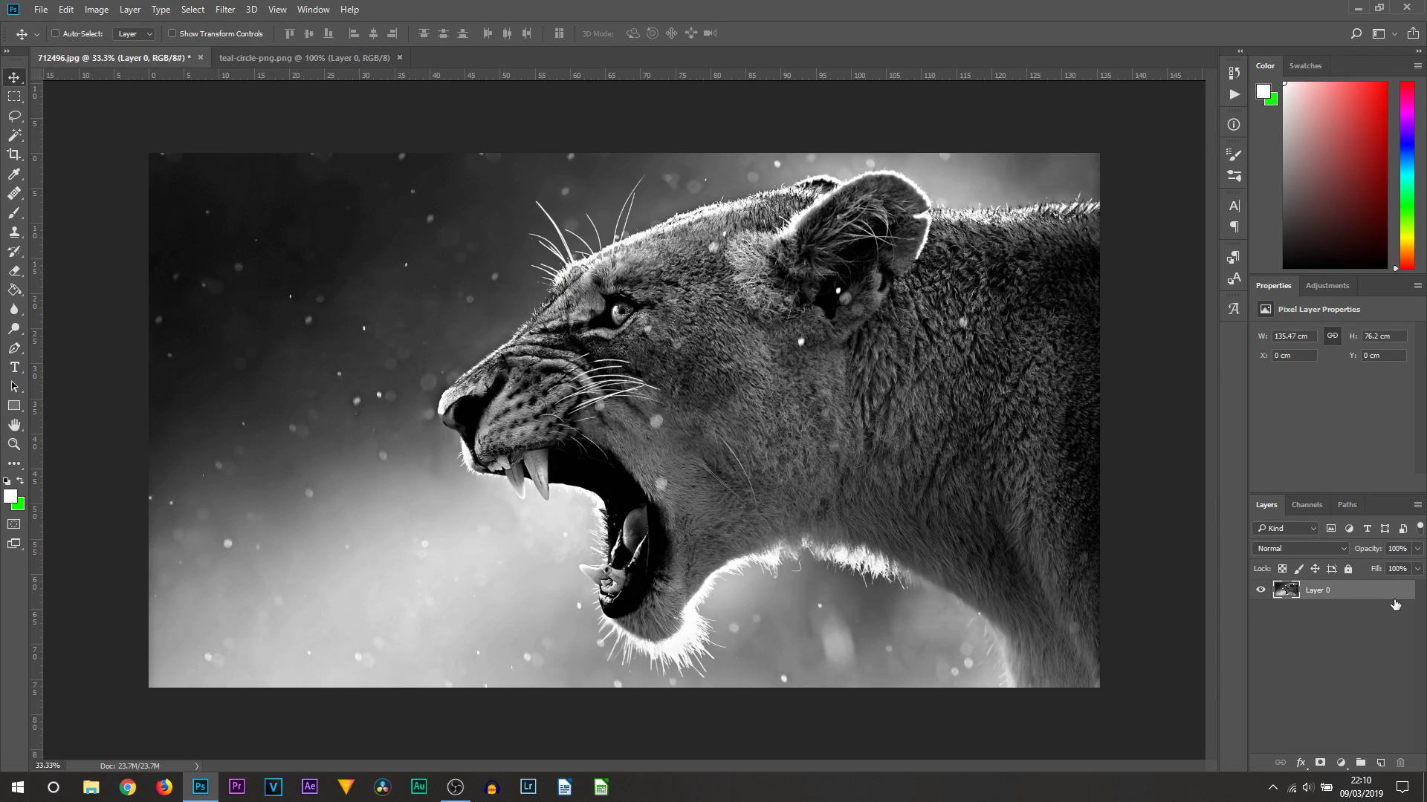
pyautogui.hotkey('ctrl', 'j')
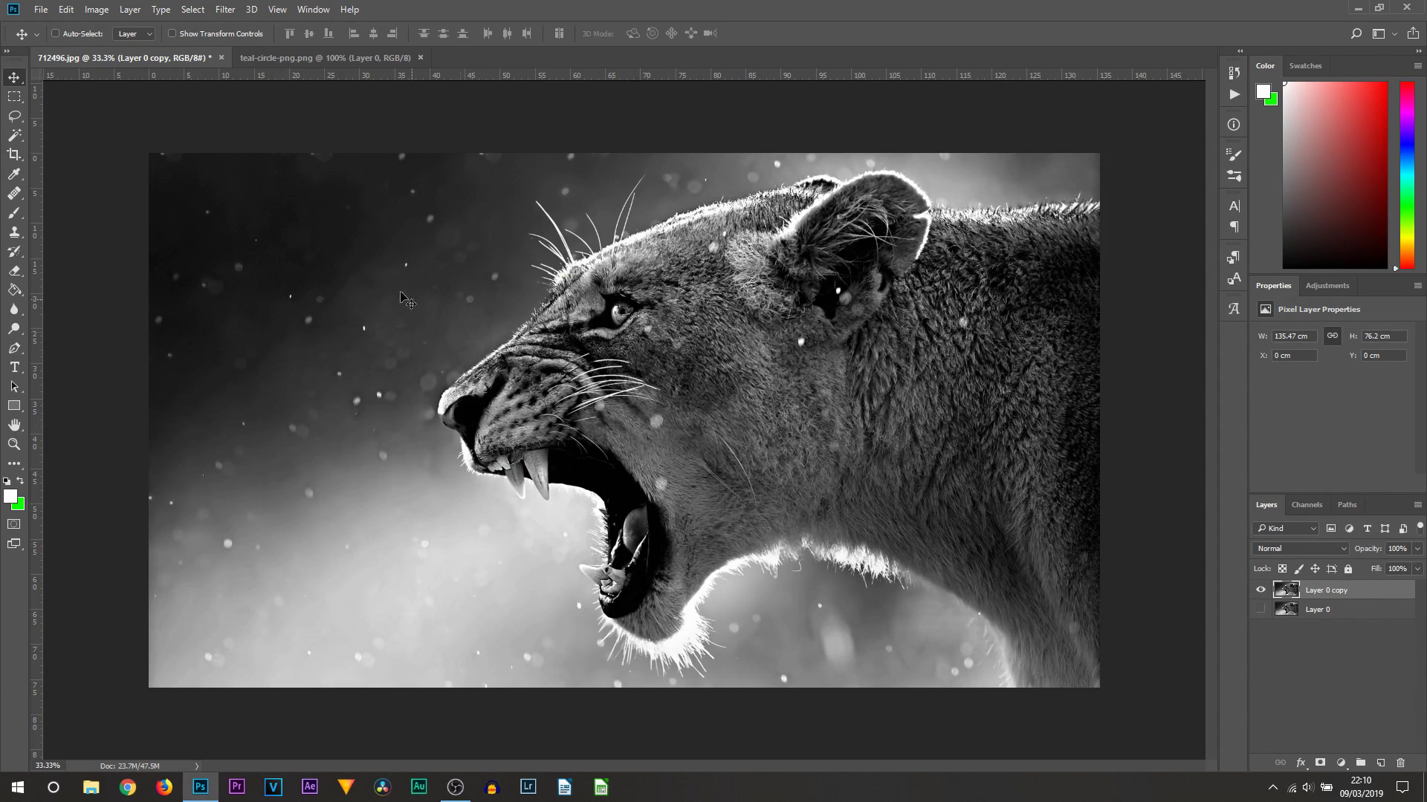
# - Draw an elliptical-marquee circle over the lioness's head and open jaws, redrawing once to fit the face
pyautogui.click(14, 96)
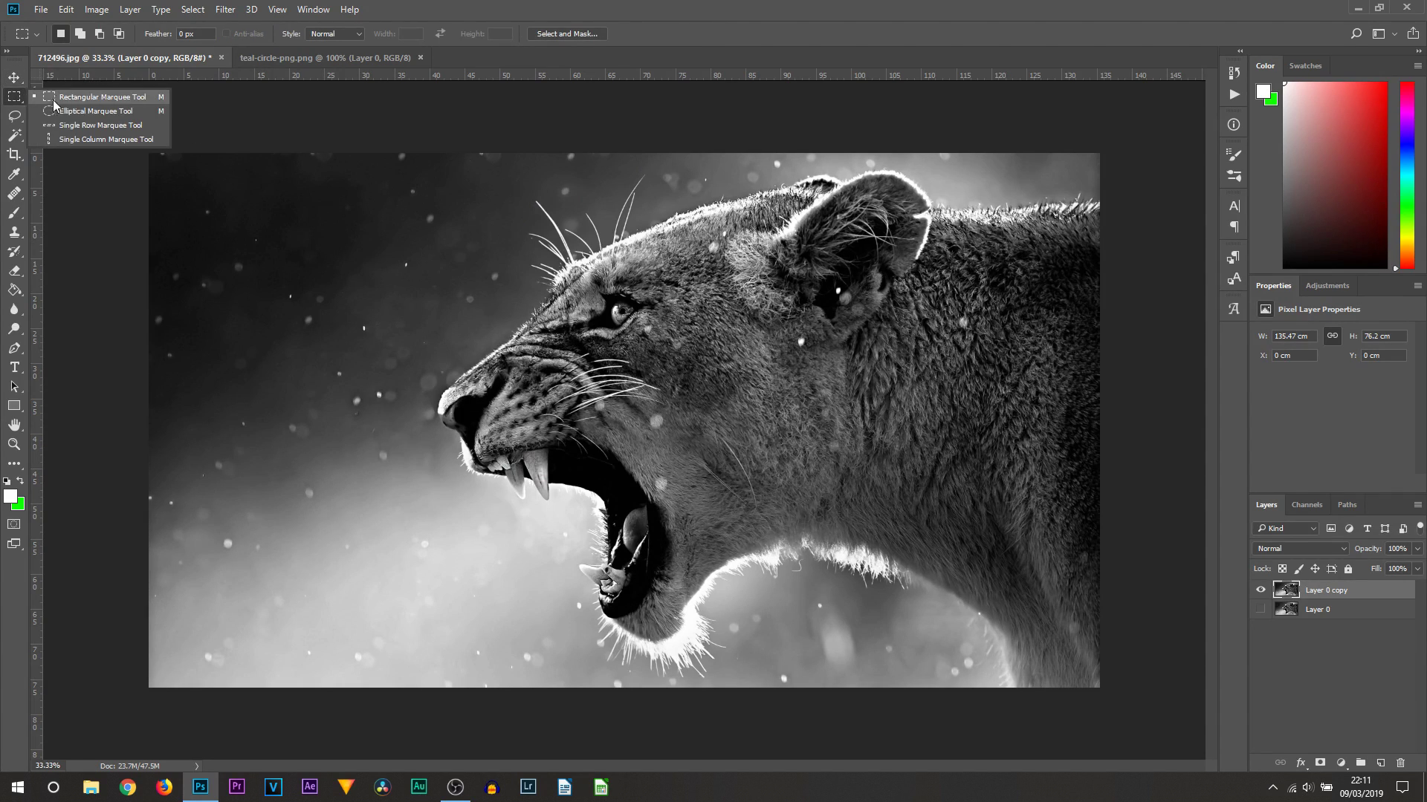
pyautogui.click(117, 113)
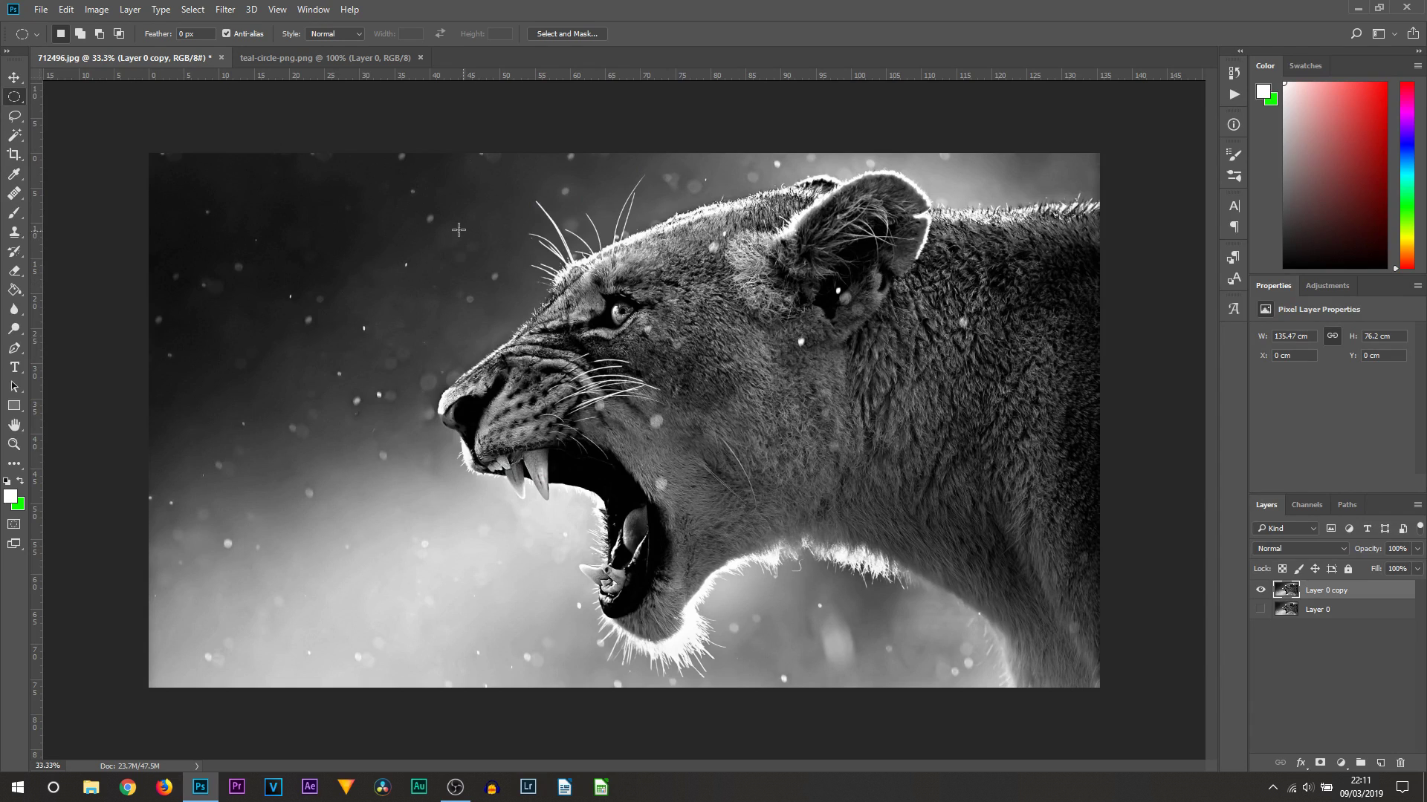
pyautogui.moveTo(366, 210); pyautogui.dragTo(1403, 638)
pyautogui.moveTo(690, 550); pyautogui.dragTo(728, 510)
pyautogui.hotkey('ctrl', 'd')
pyautogui.moveTo(608, 383); pyautogui.dragTo(1095, 632)
pyautogui.moveTo(599, 332); pyautogui.dragTo(648, 375)
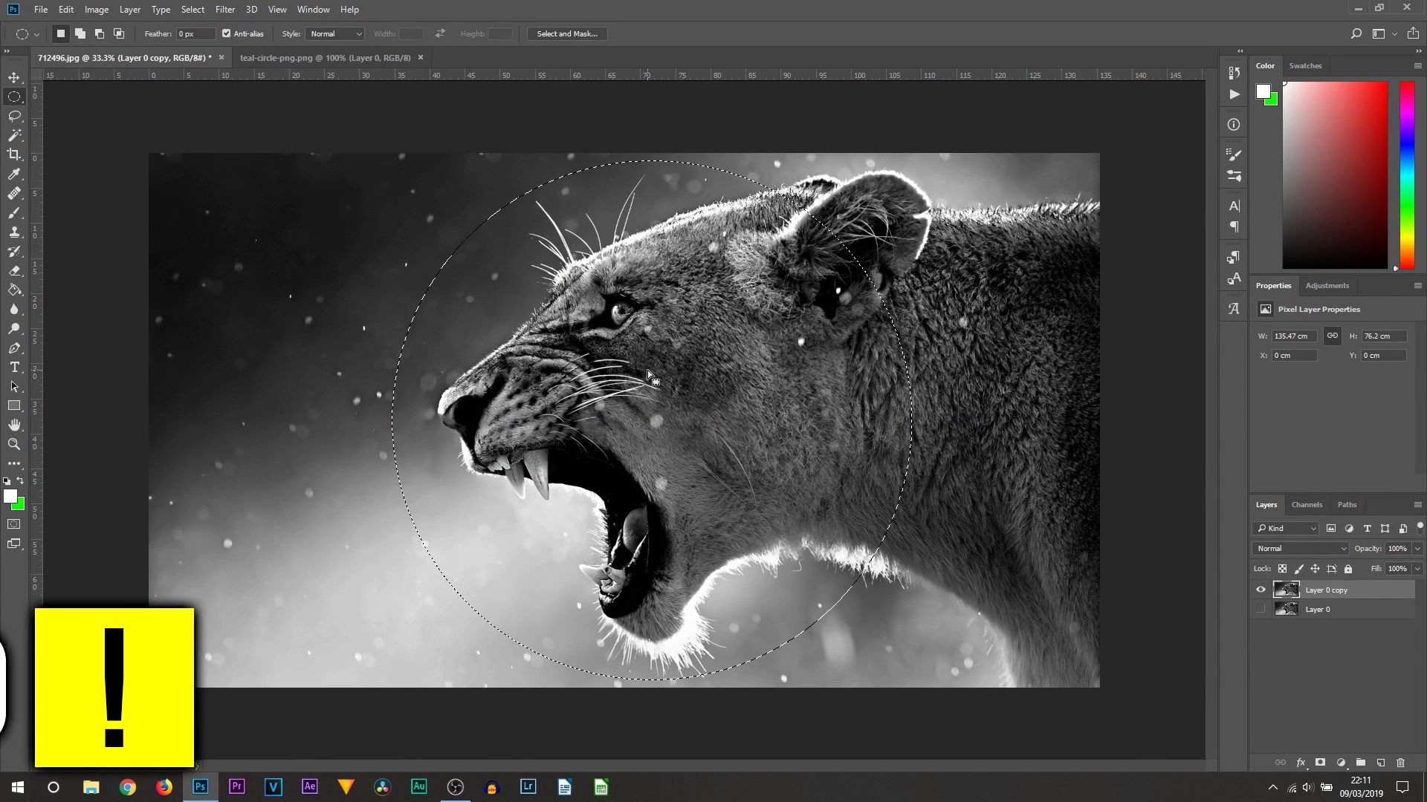
pyautogui.rightClick(692, 395)
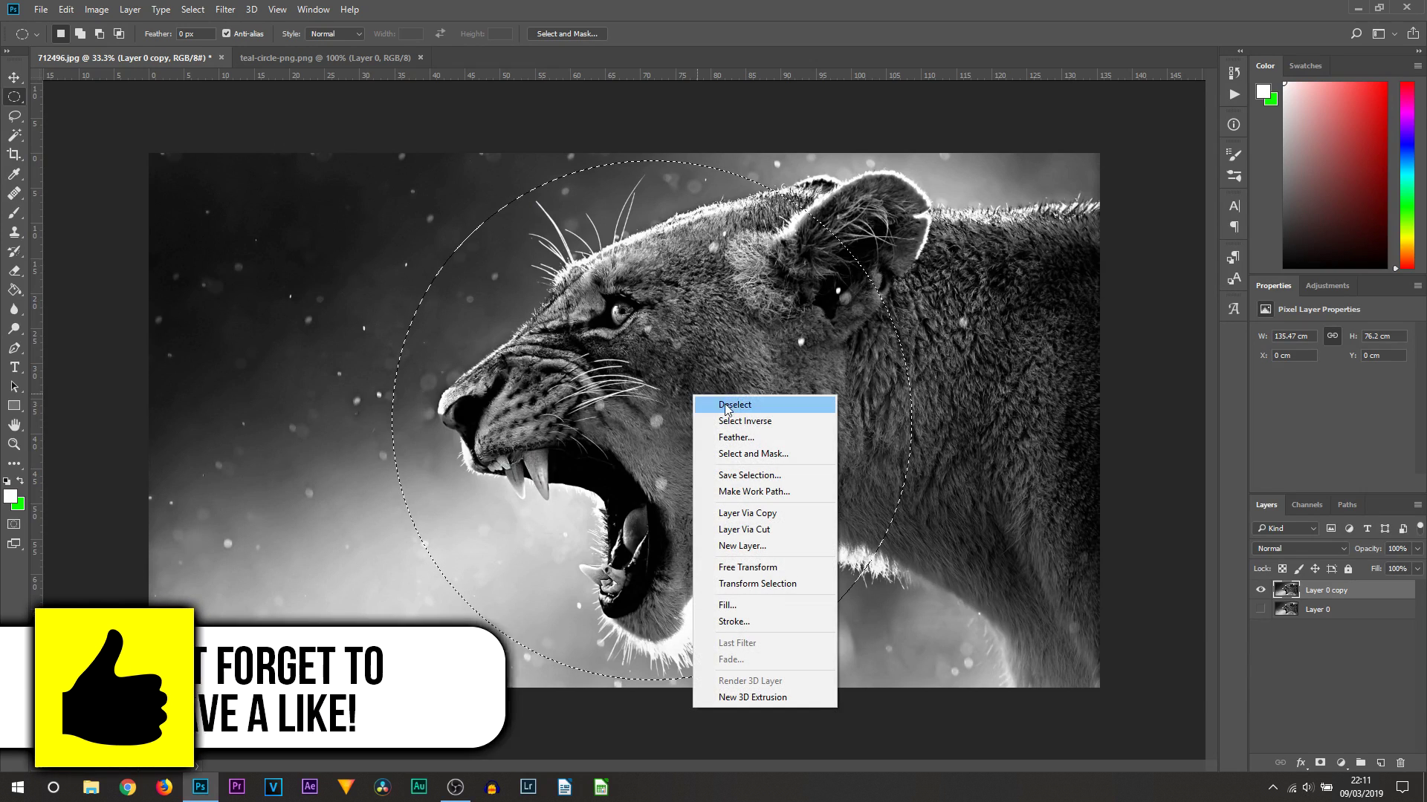
# - Invert the selection, delete everything outside the circle, and deselect
pyautogui.click(758, 420)
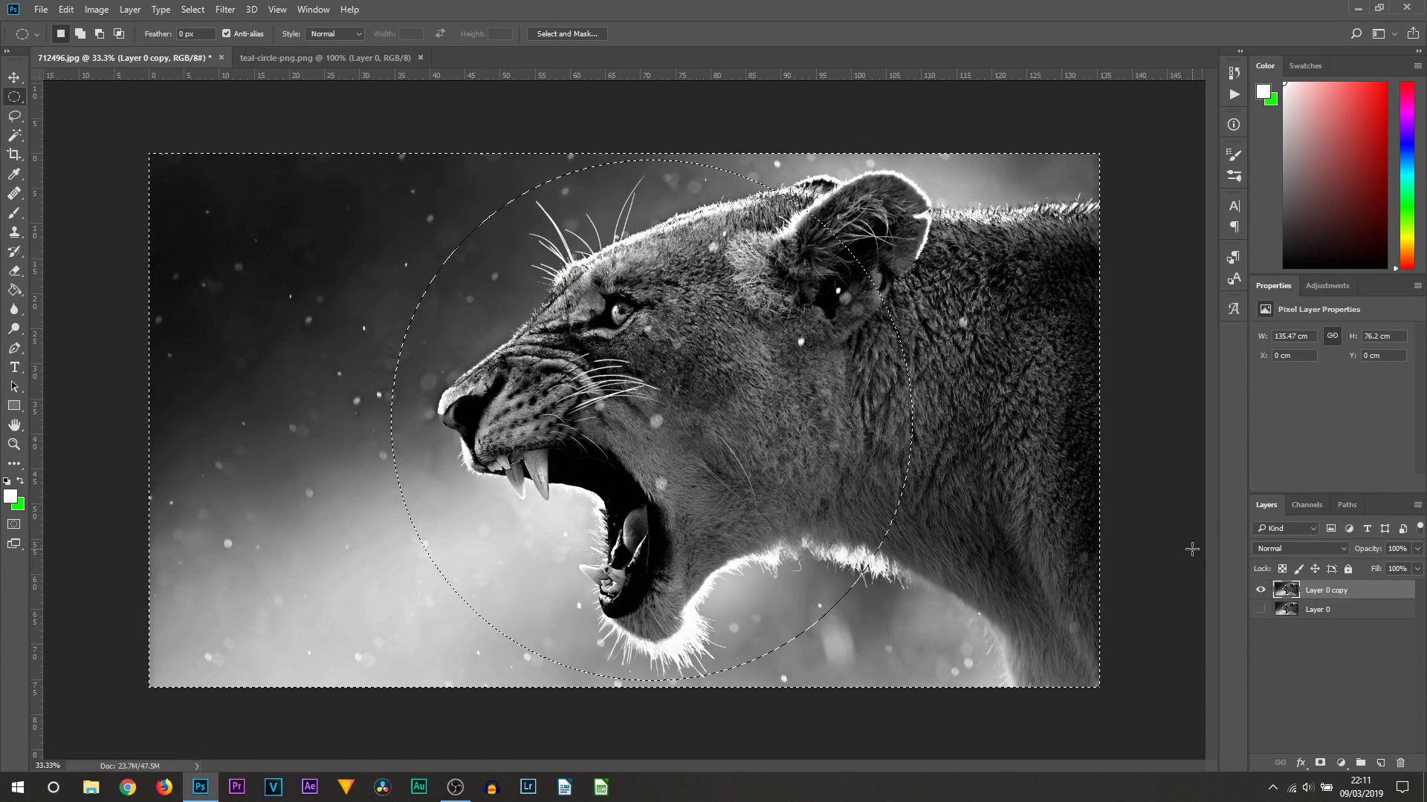
pyautogui.press('Delete')
pyautogui.hotkey('ctrl', 'd')
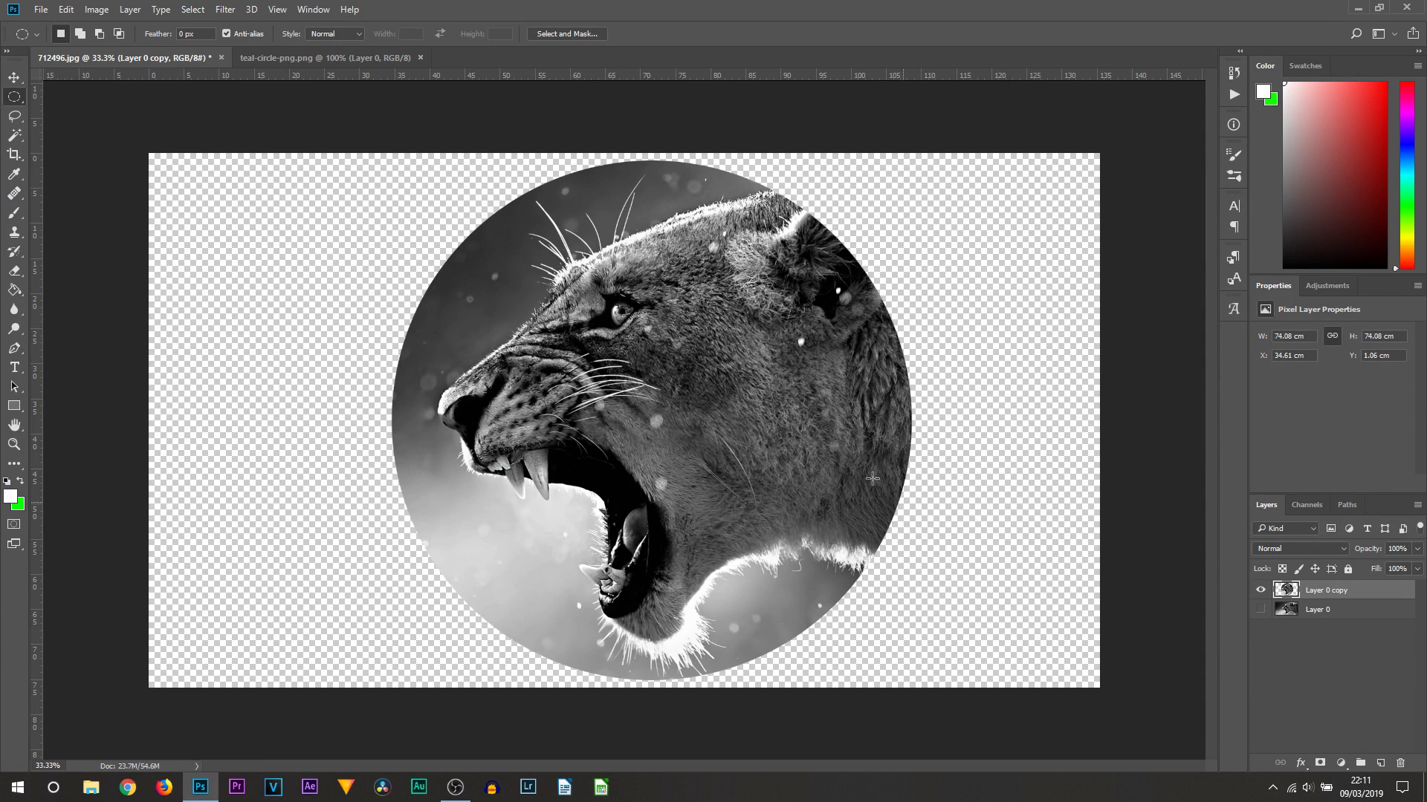
# - Shrink the lion circle to about 70%, centre it, and copy the layer into teal-circle-png.png
pyautogui.click(14, 77)
pyautogui.moveTo(670, 369)
pyautogui.mouseDown()
pyautogui.moveTo(689, 357)
pyautogui.moveTo(655, 355)
pyautogui.mouseUp()
pyautogui.hotkey('ctrl', 't')
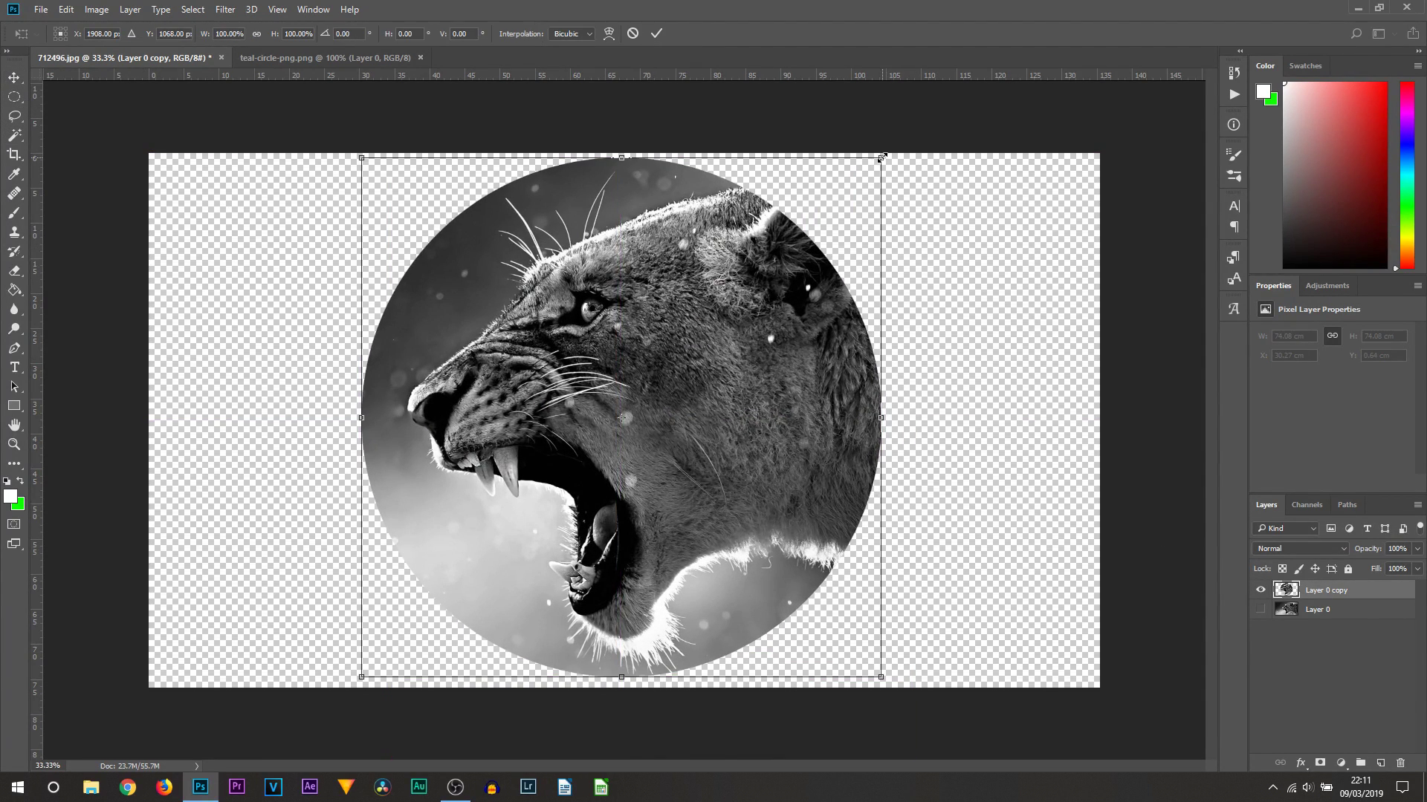
pyautogui.moveTo(882, 156); pyautogui.dragTo(803, 235)
pyautogui.moveTo(724, 356)
pyautogui.mouseDown()
pyautogui.moveTo(718, 346)
pyautogui.moveTo(730, 364)
pyautogui.mouseUp()
pyautogui.press('Return')
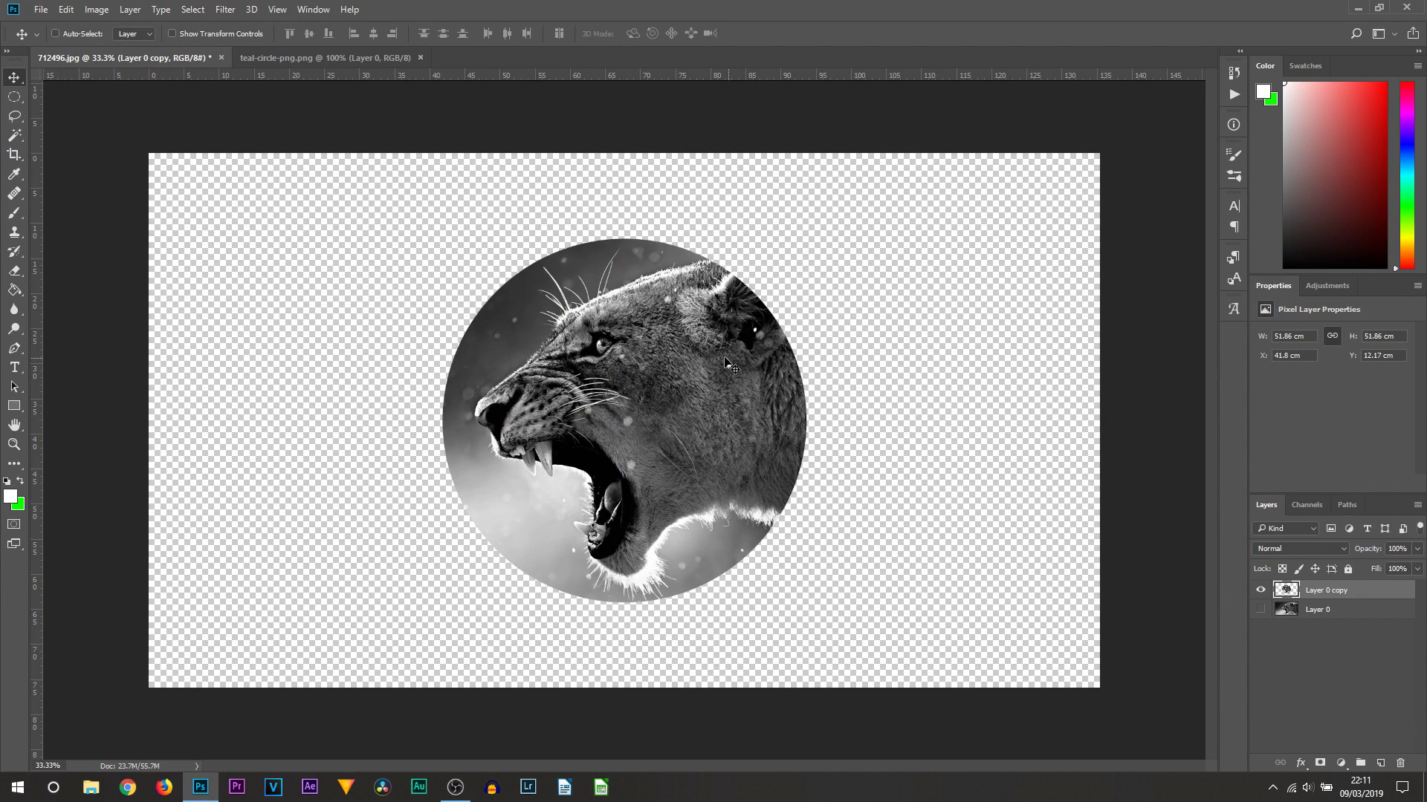
pyautogui.moveTo(779, 411); pyautogui.dragTo(599, 405)
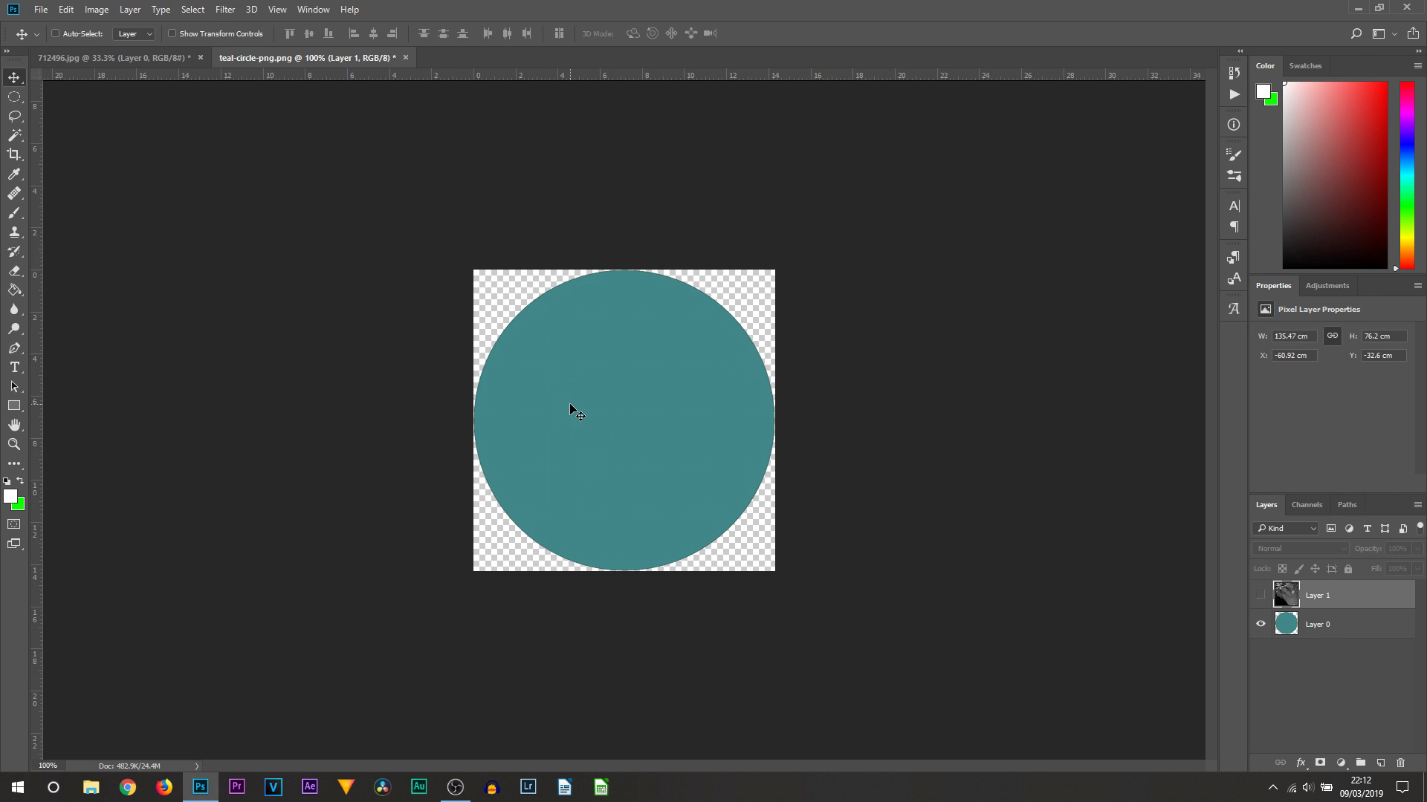
# - Show Layer 1 and scale it to 26.85 × 15.06 cm so the lioness covers the teal circle
pyautogui.hotkey('ctrl', ',')
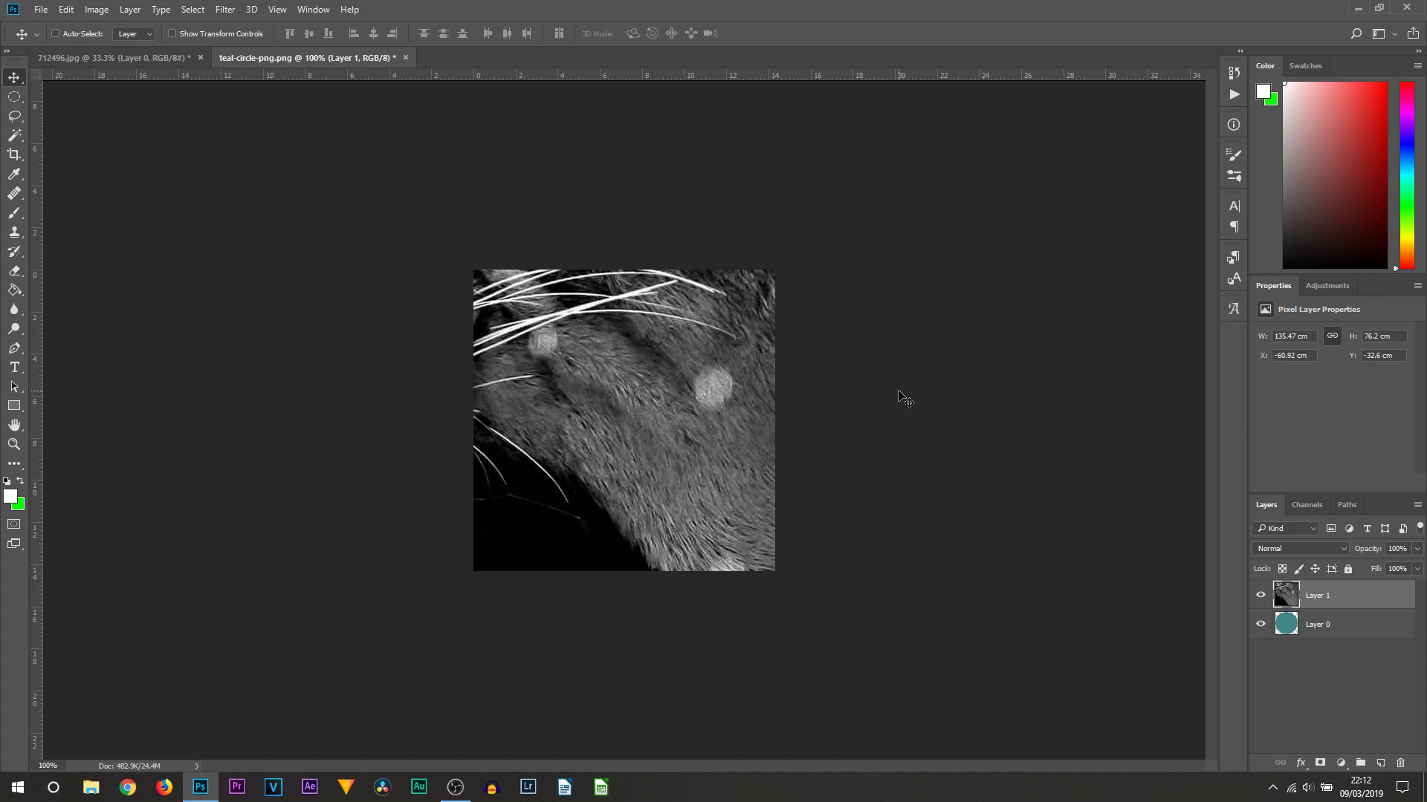
pyautogui.hotkey('ctrl', 't')
pyautogui.hotkey('ctrl', '0')
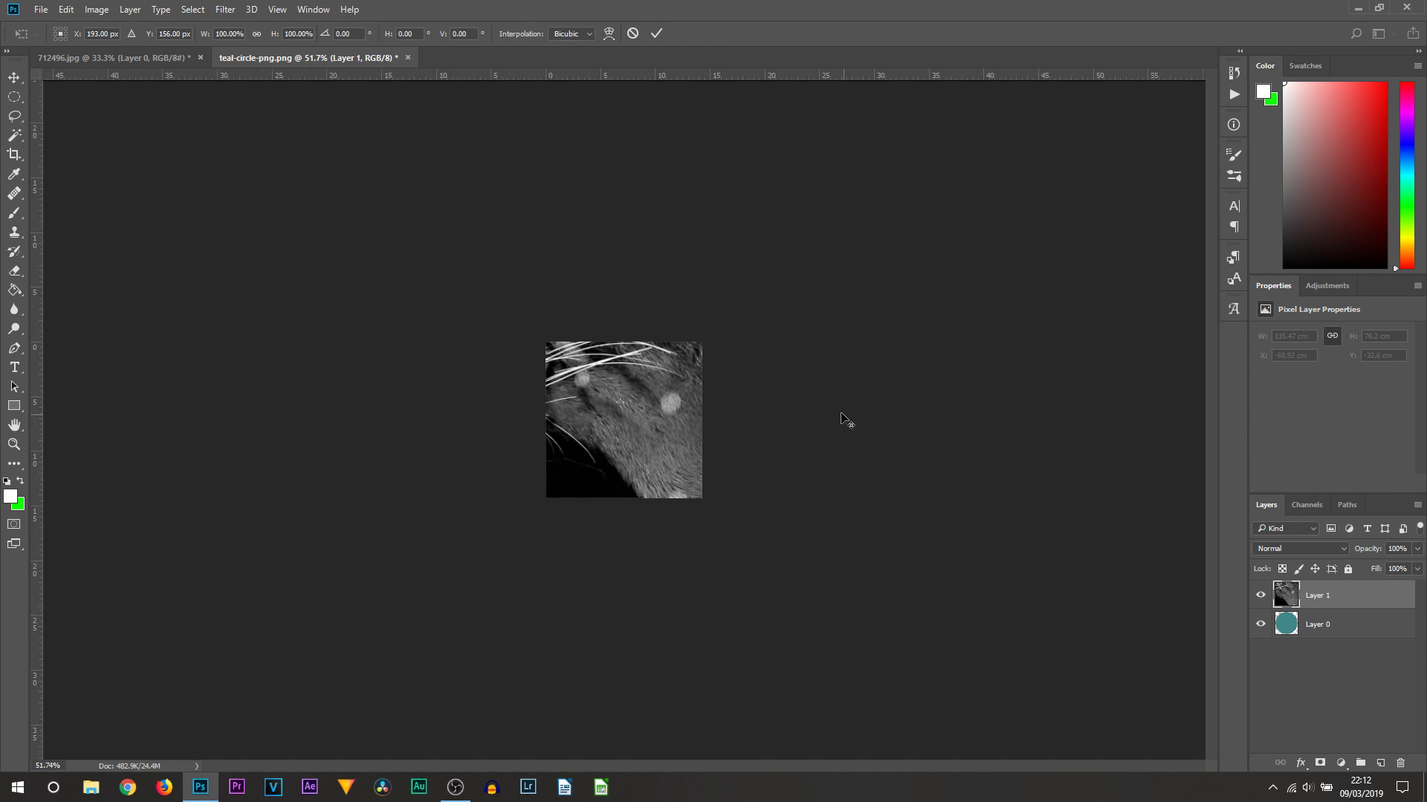
pyautogui.moveTo(202, 176); pyautogui.dragTo(564, 346)
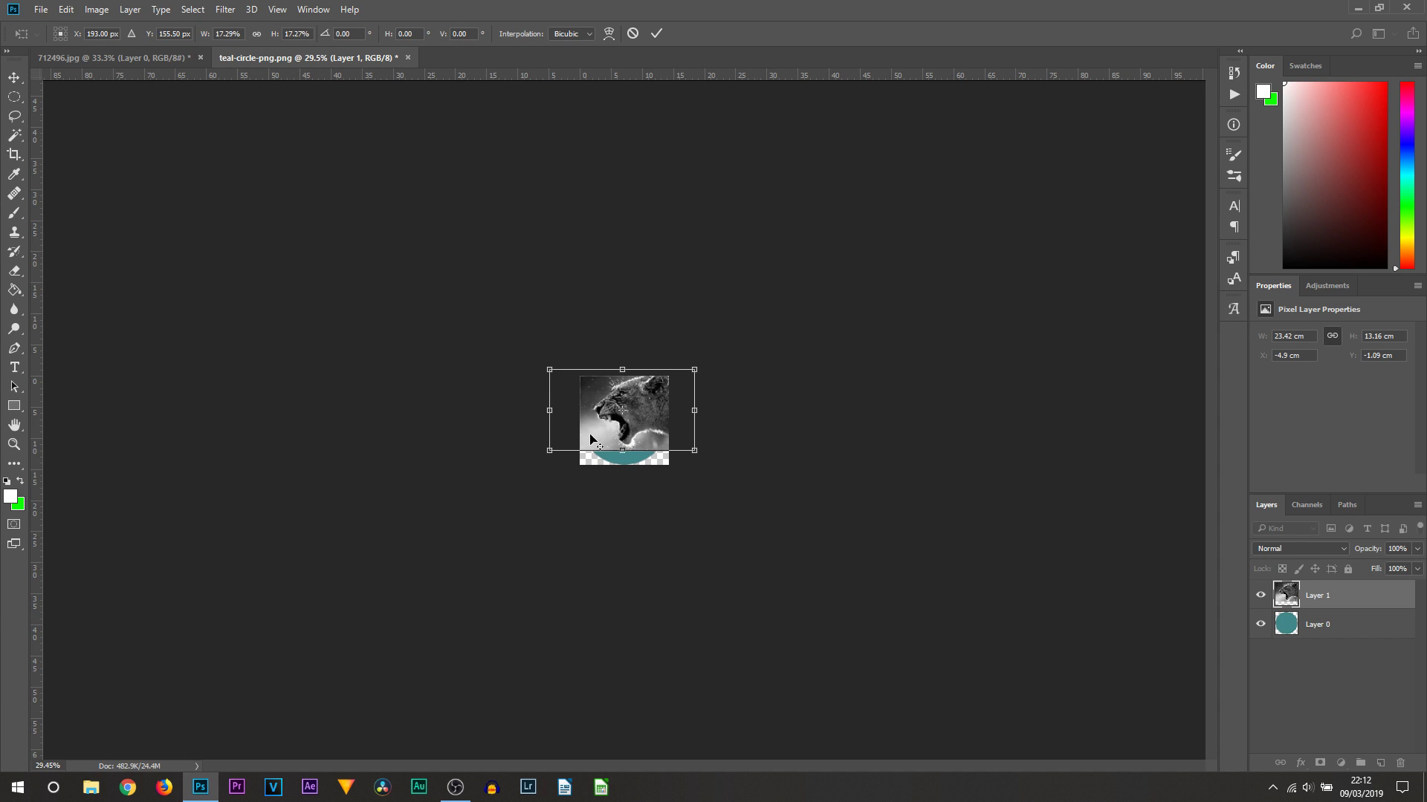
pyautogui.hotkey('ctrl', '+')
pyautogui.hotkey('ctrl', '+')
pyautogui.hotkey('ctrl', '+')
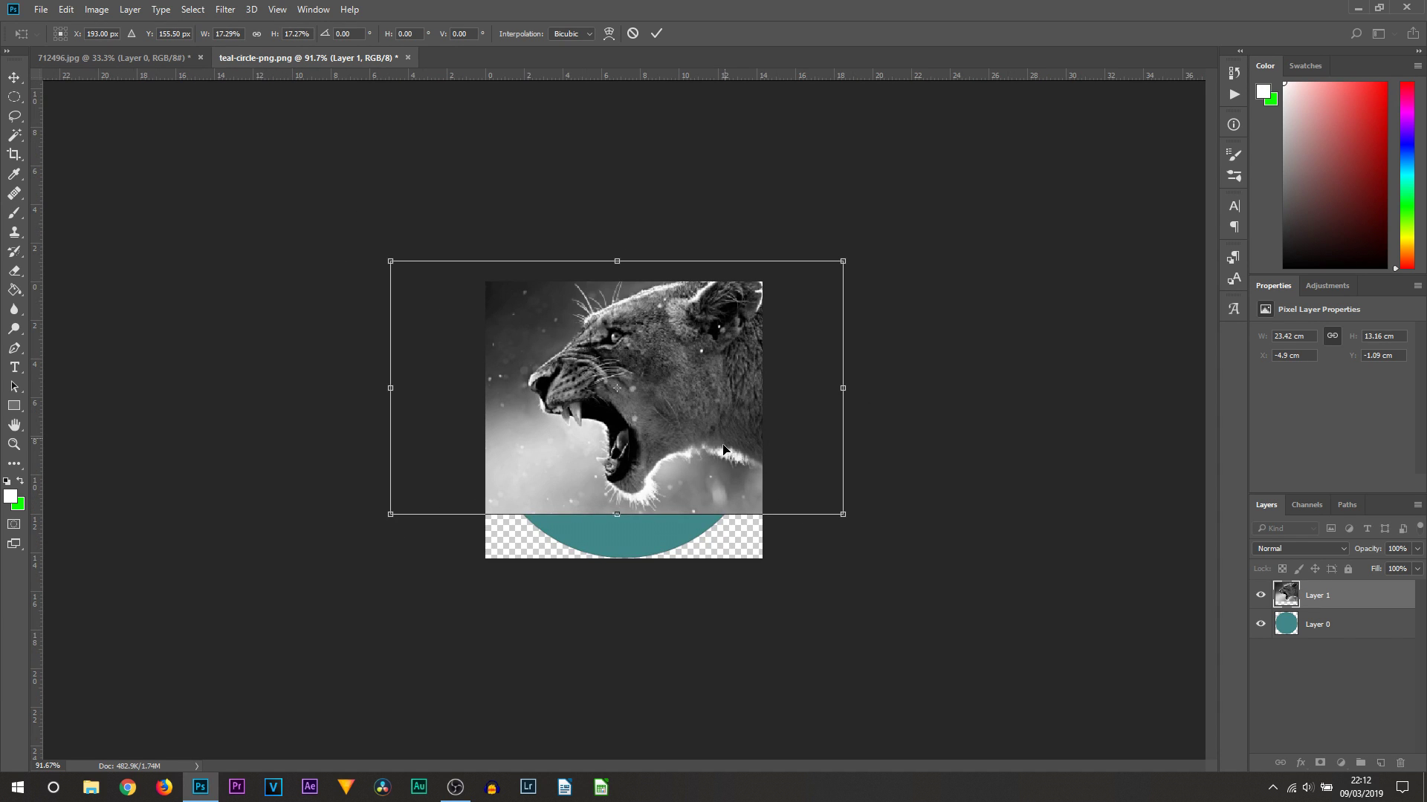
pyautogui.moveTo(723, 449); pyautogui.dragTo(700, 482)
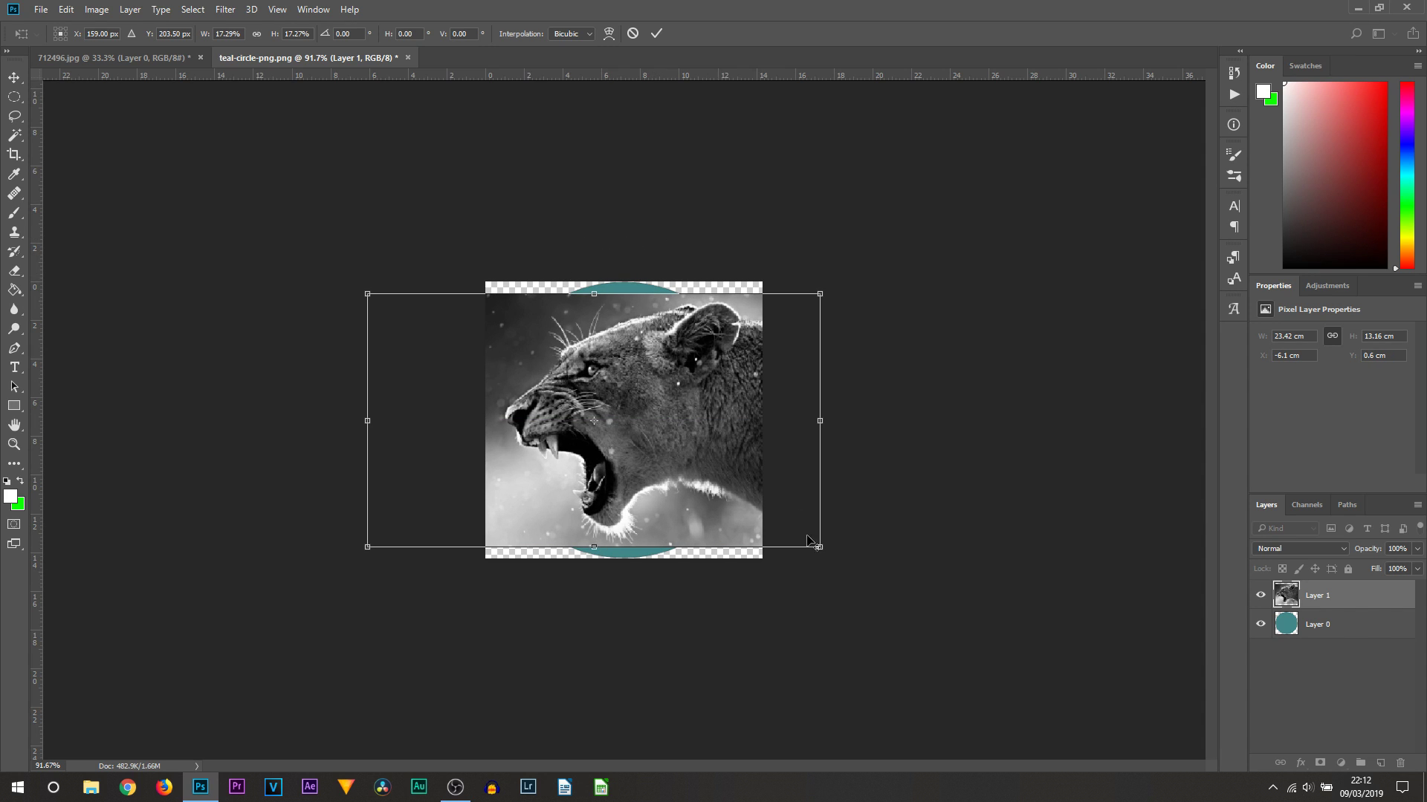
pyautogui.moveTo(820, 546); pyautogui.dragTo(852, 564)
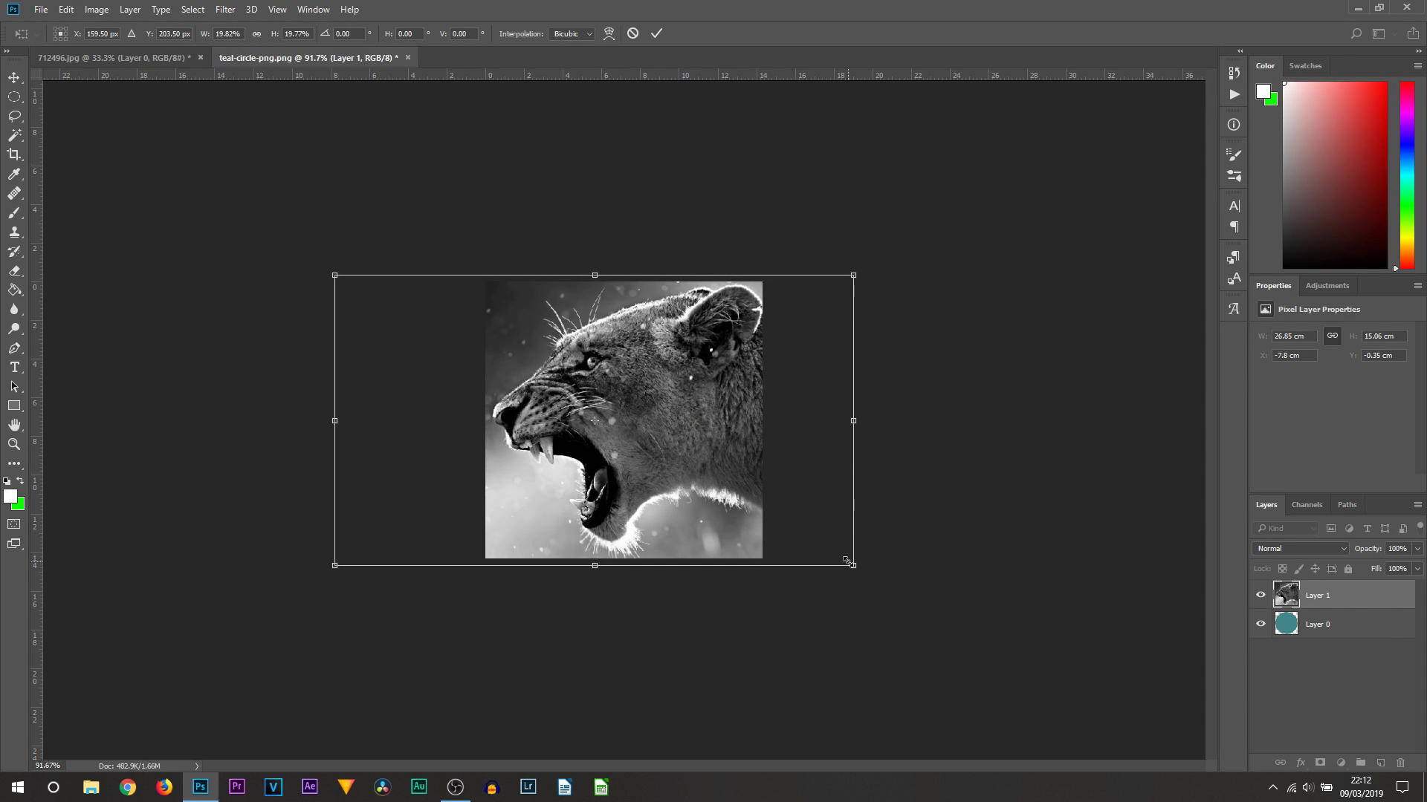
pyautogui.press('Return')
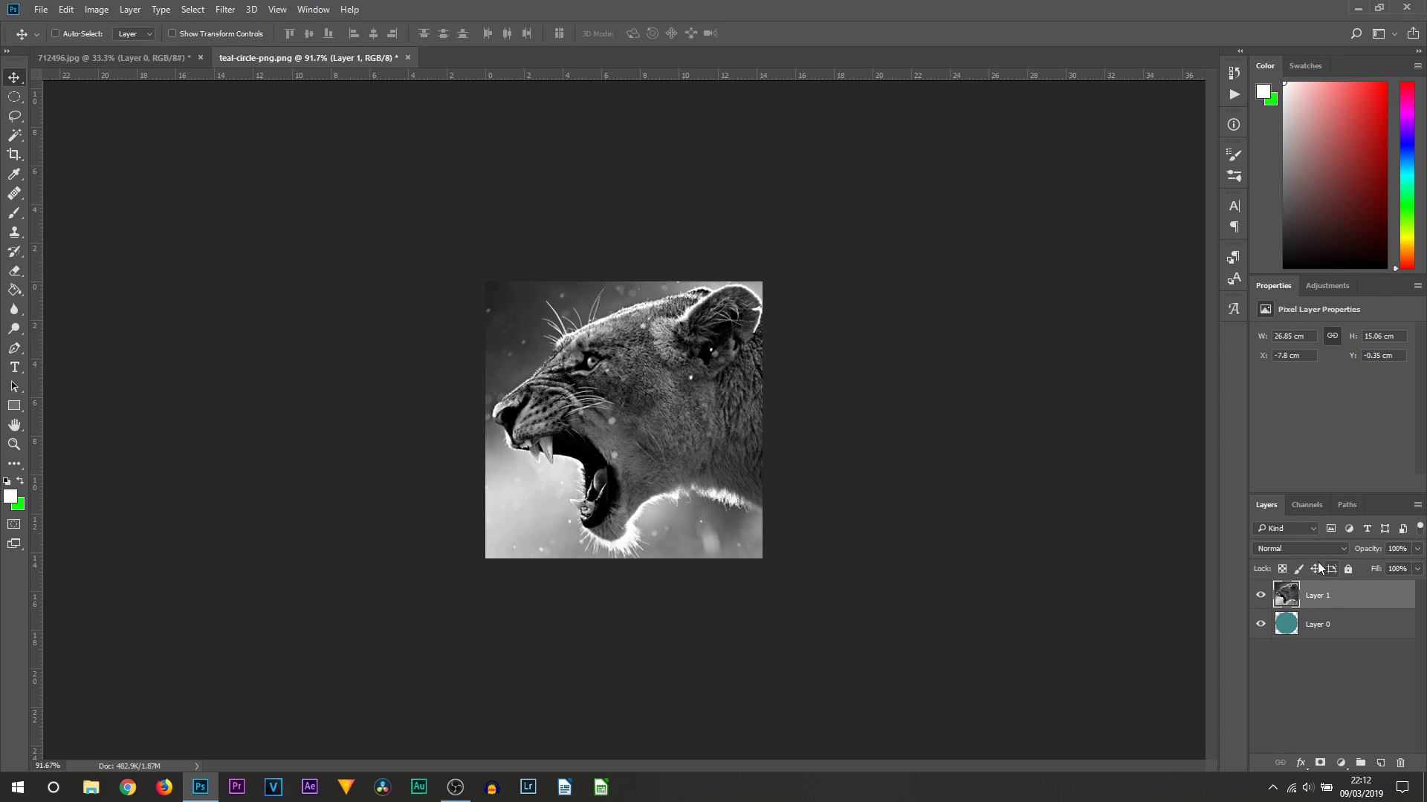
# - Load the teal circle's shape as a selection from Layer 0's thumbnail
pyautogui.press('ctrl')
pyautogui.keyDown('ctrl'); pyautogui.click(1286, 624); pyautogui.keyUp('ctrl')
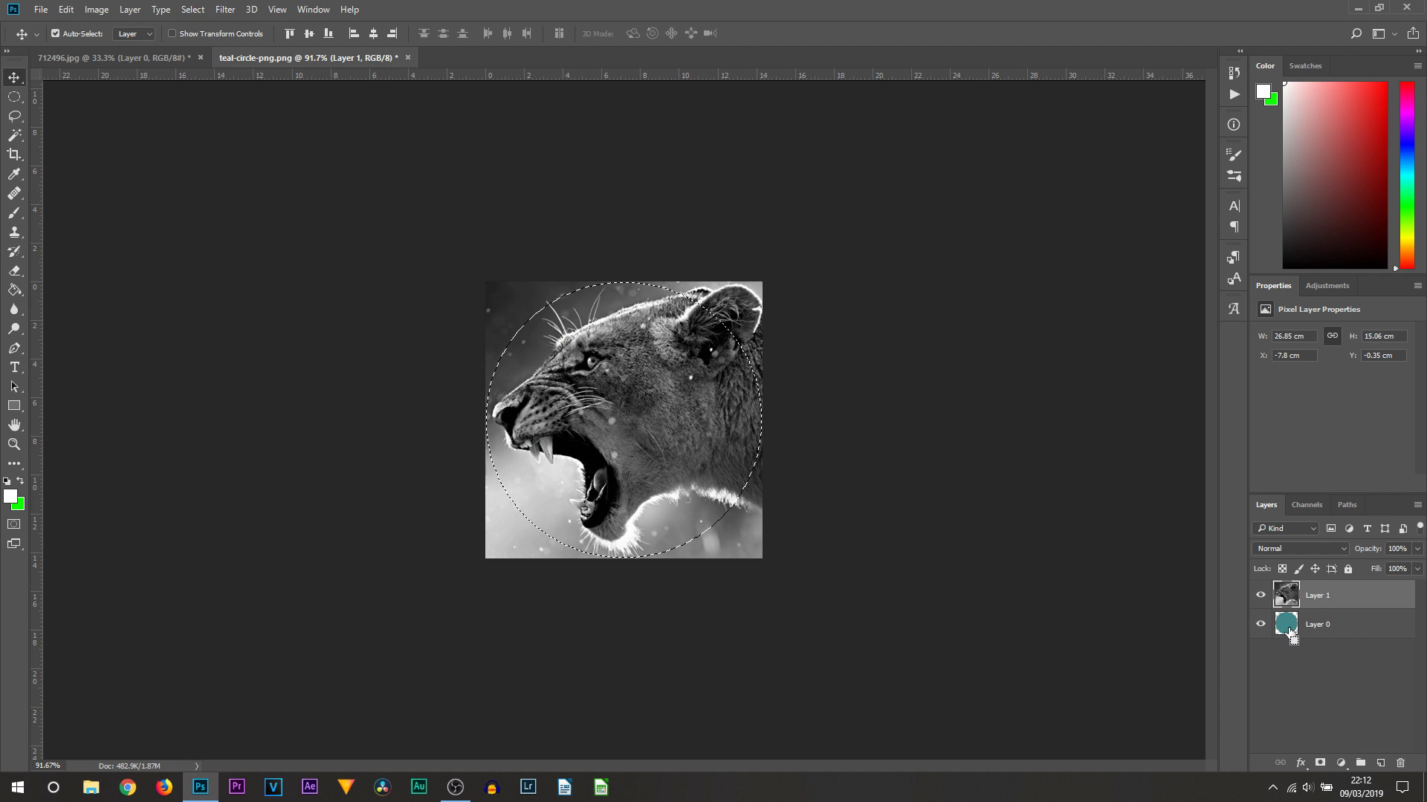
pyautogui.scroll(2, 559, 397)
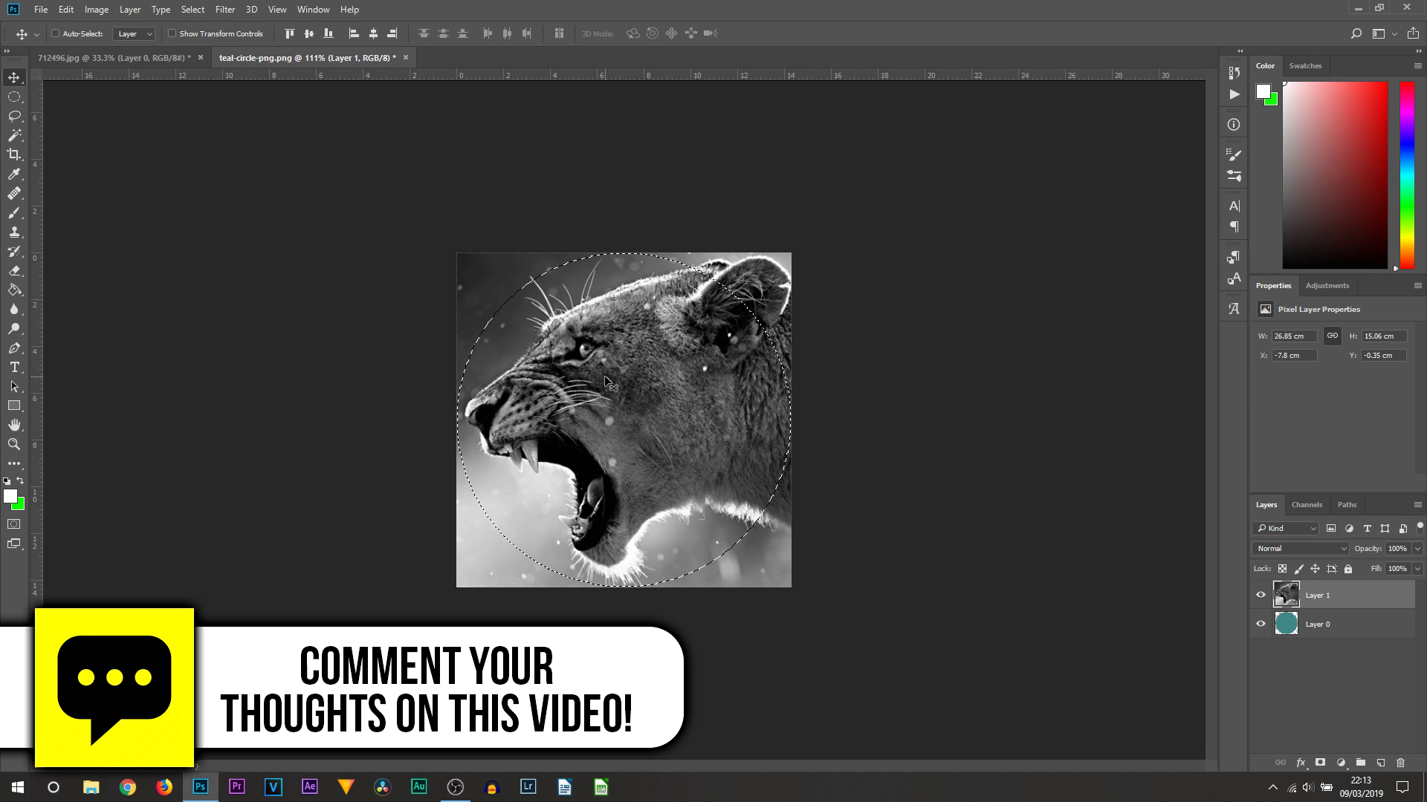
# - Delete the lioness outside the inverted circle selection, deselect, and hide the teal circle layer
pyautogui.click(15, 97)
pyautogui.rightClick(675, 323)
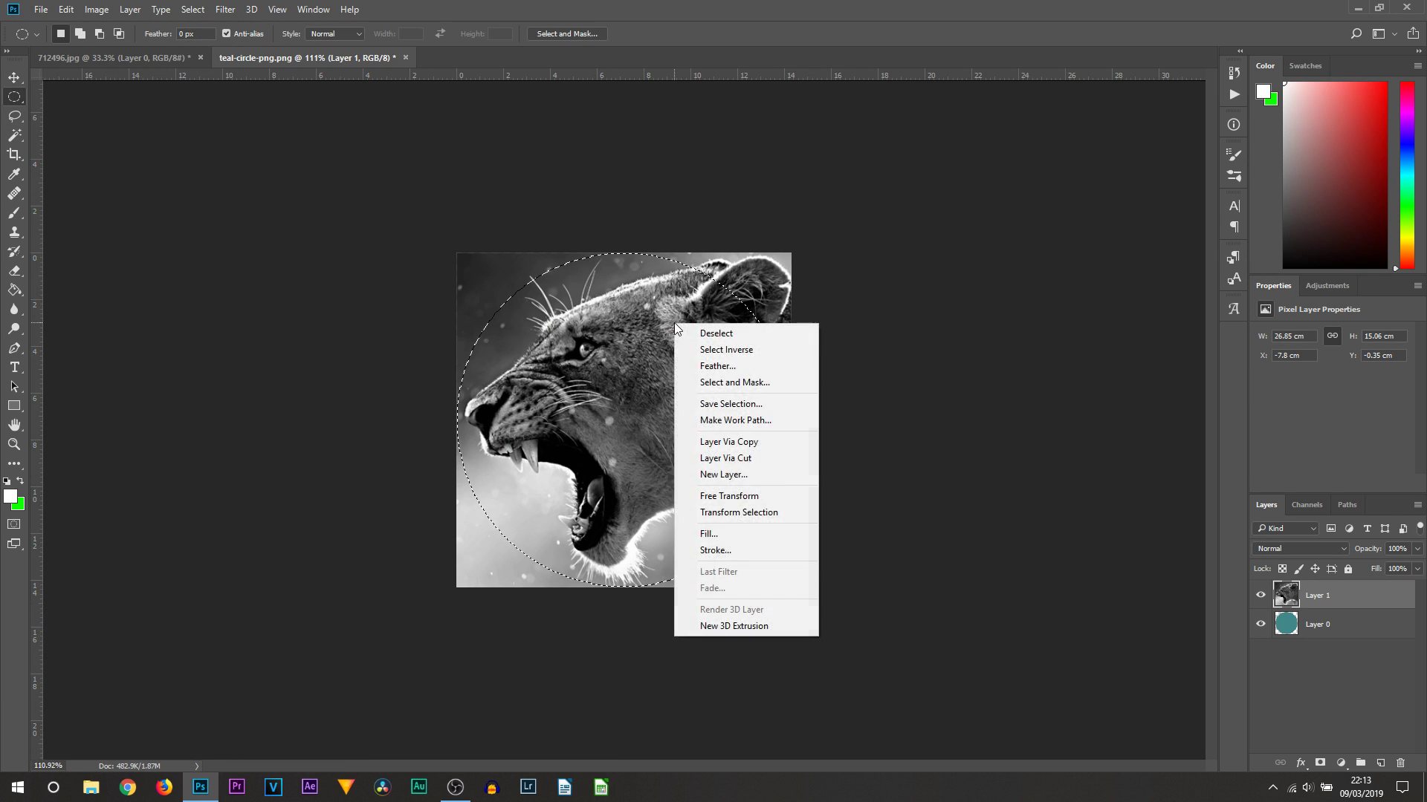
pyautogui.click(732, 354)
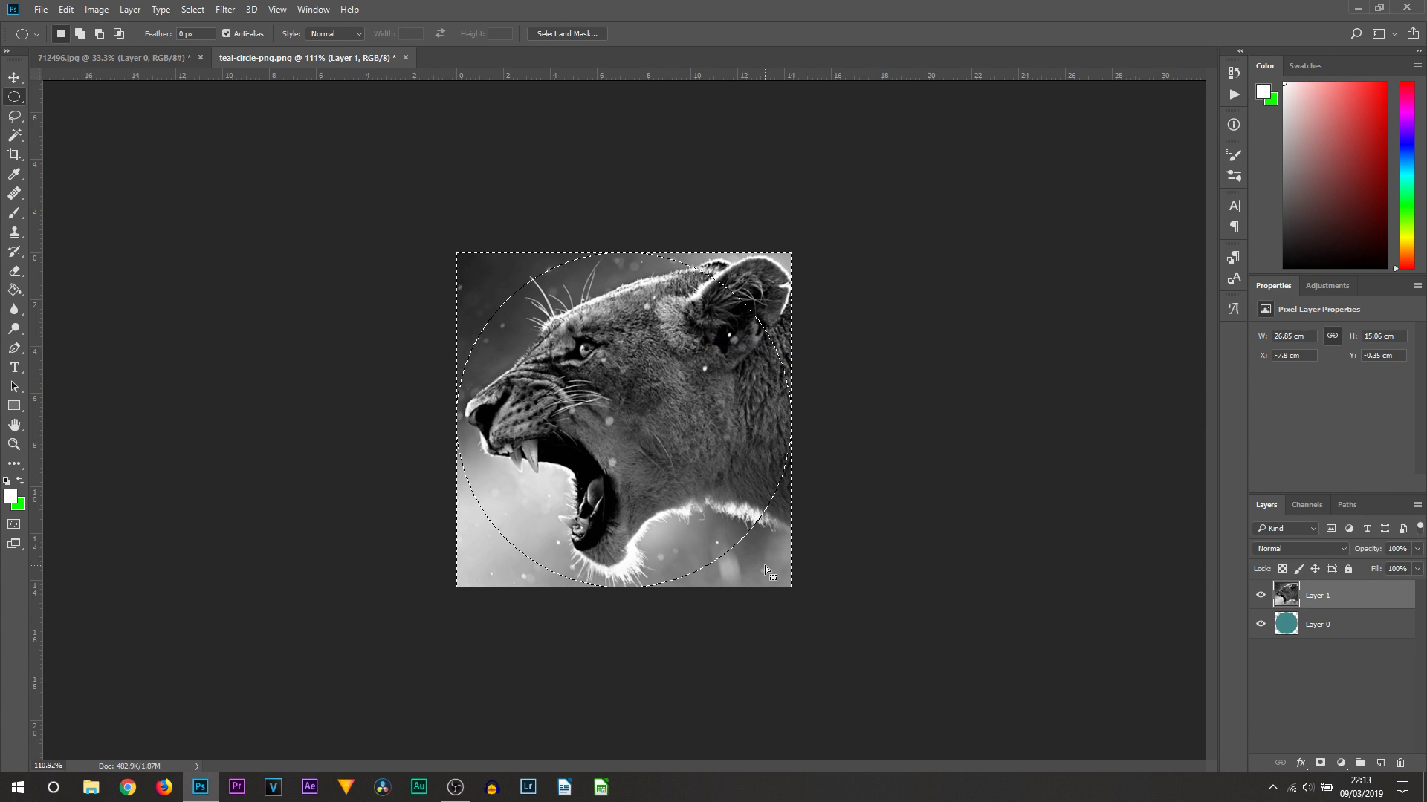
pyautogui.press('Delete')
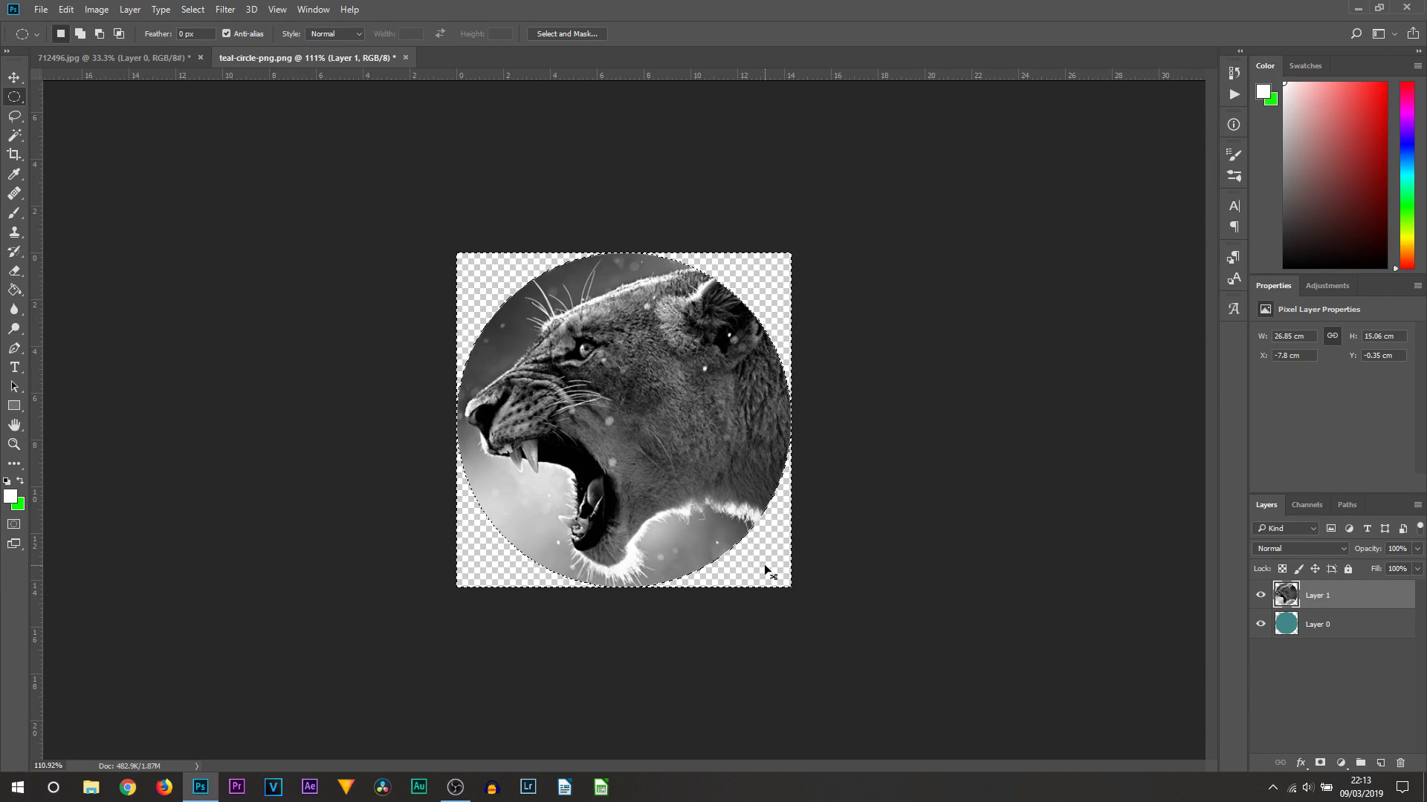
pyautogui.hotkey('ctrl', 'd')
pyautogui.click(1260, 625)
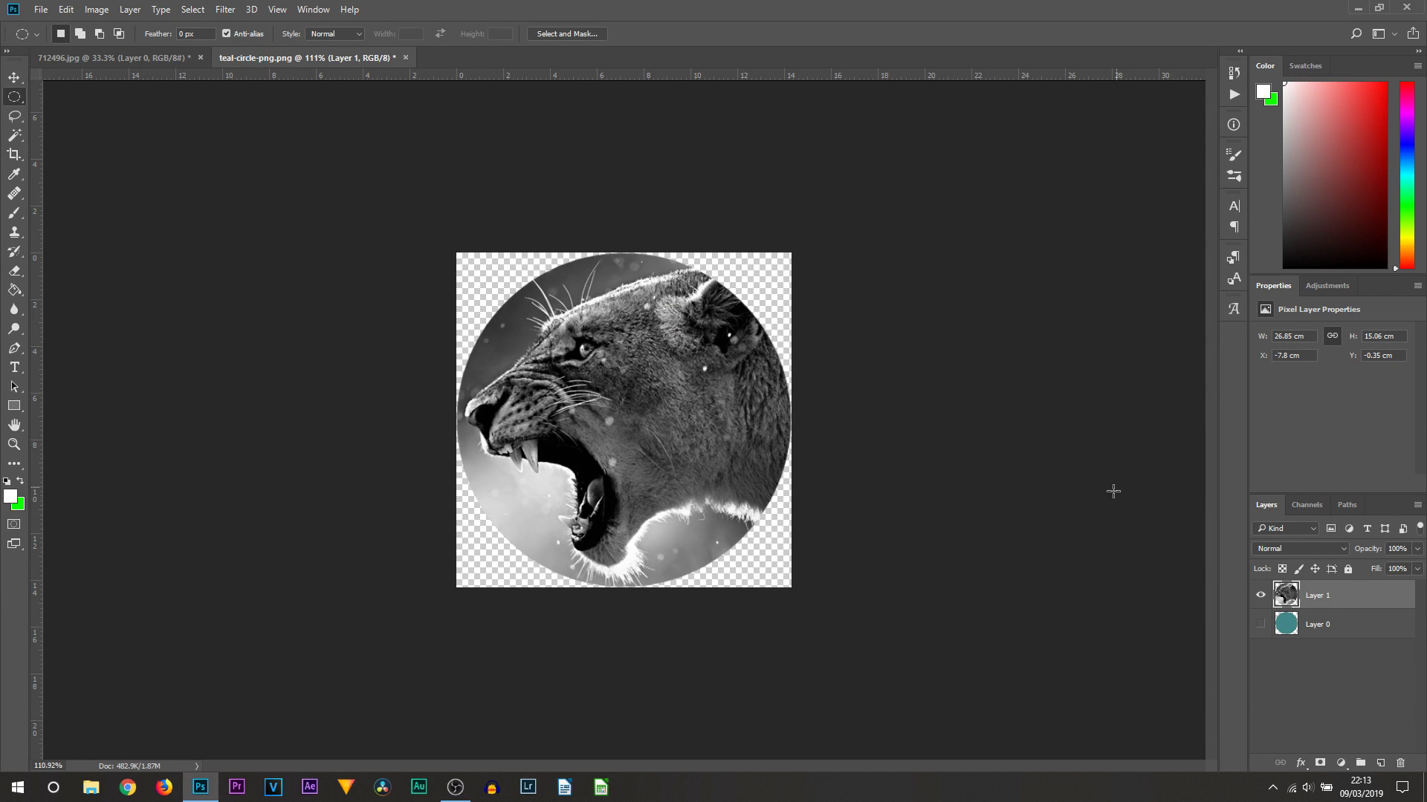
pyautogui.rightClick(21, 98)
pyautogui.click(14, 77)
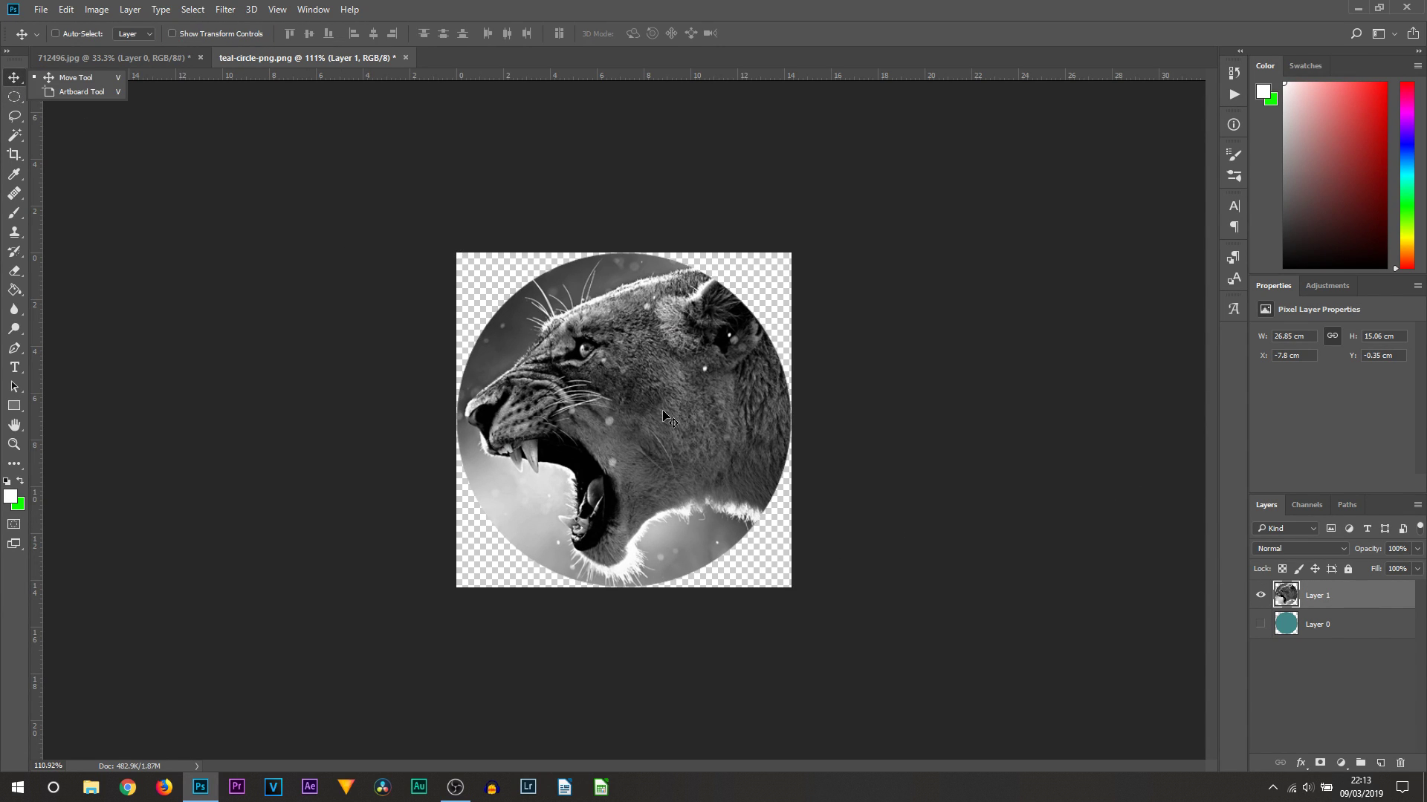
pyautogui.moveTo(671, 419)
pyautogui.mouseDown()
pyautogui.moveTo(661, 399)
pyautogui.moveTo(705, 421)
pyautogui.moveTo(658, 407)
pyautogui.mouseUp()
pyautogui.hotkey('ctrl', 't')
pyautogui.moveTo(908, 589); pyautogui.dragTo(750, 502)
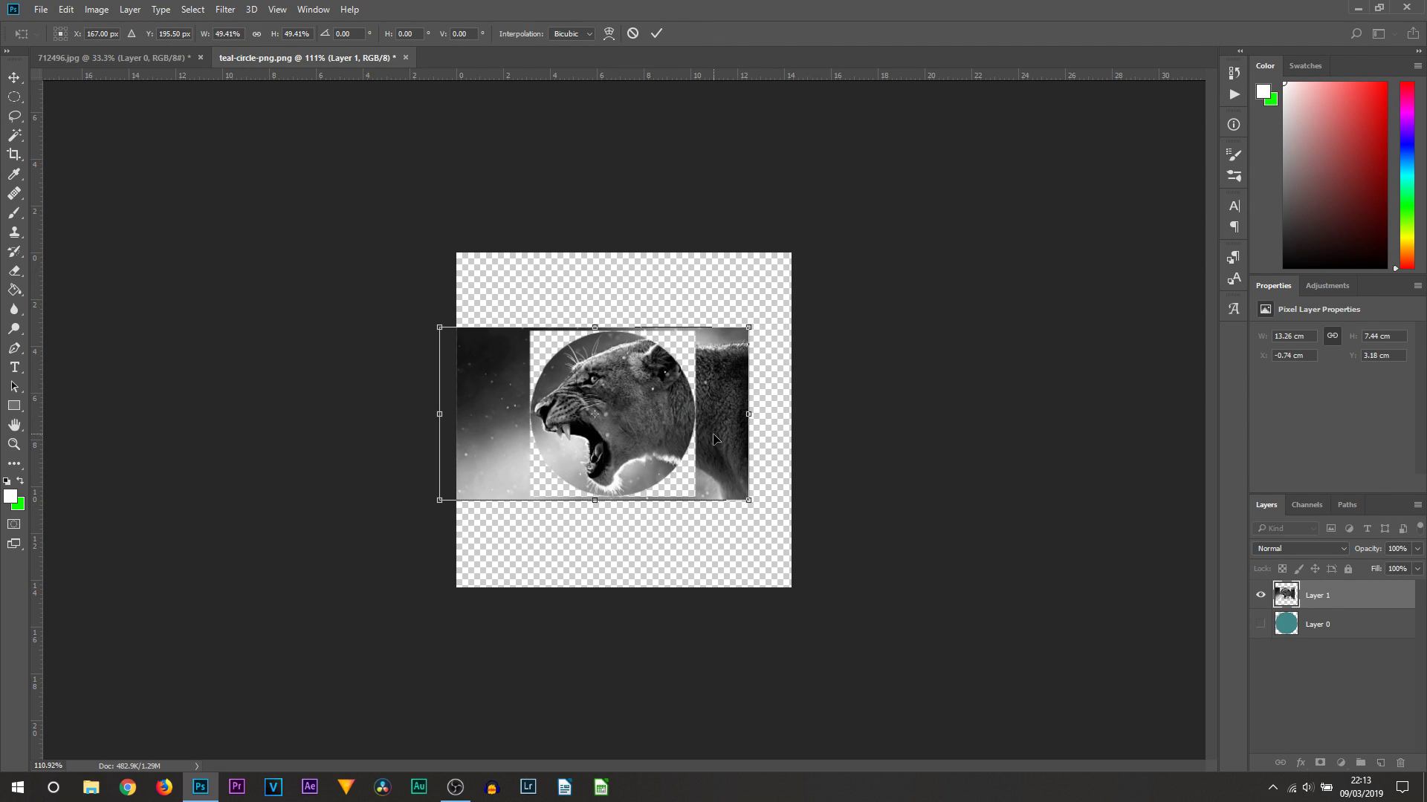
pyautogui.moveTo(730, 399); pyautogui.dragTo(747, 405)
pyautogui.scroll(6, 693, 364)
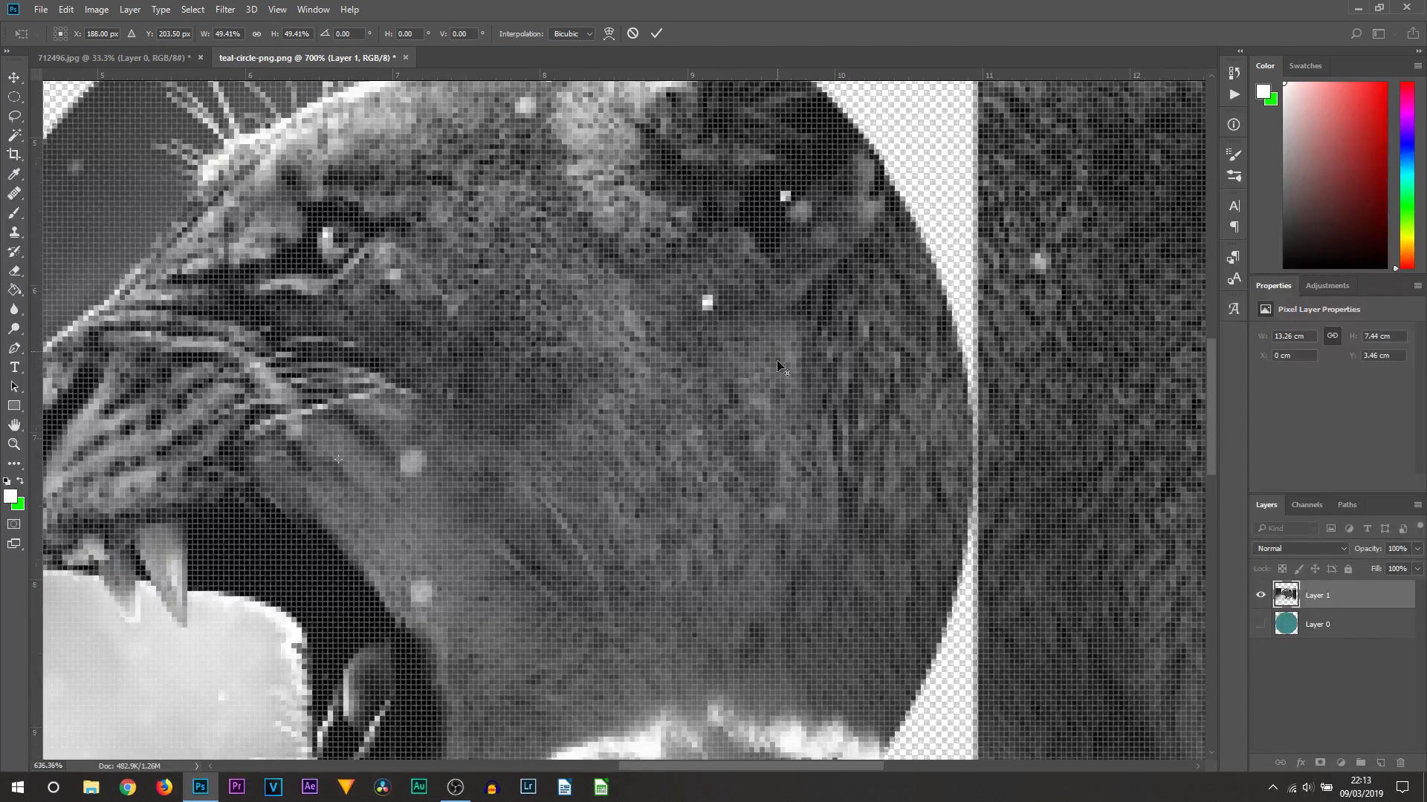
pyautogui.scroll(-6, 777, 364)
pyautogui.click(633, 35)
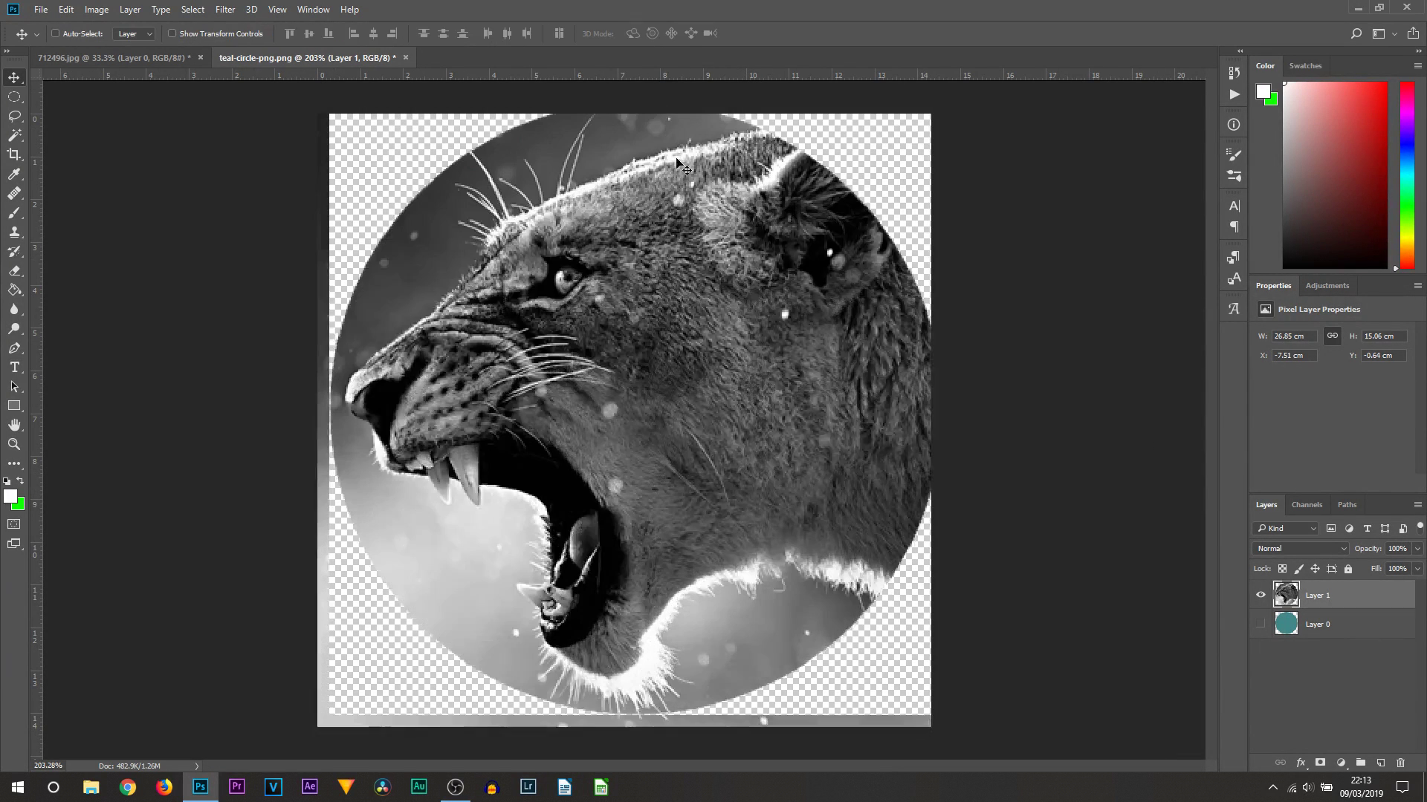
pyautogui.scroll(-2, 732, 360)
pyautogui.moveTo(766, 445); pyautogui.dragTo(757, 455)
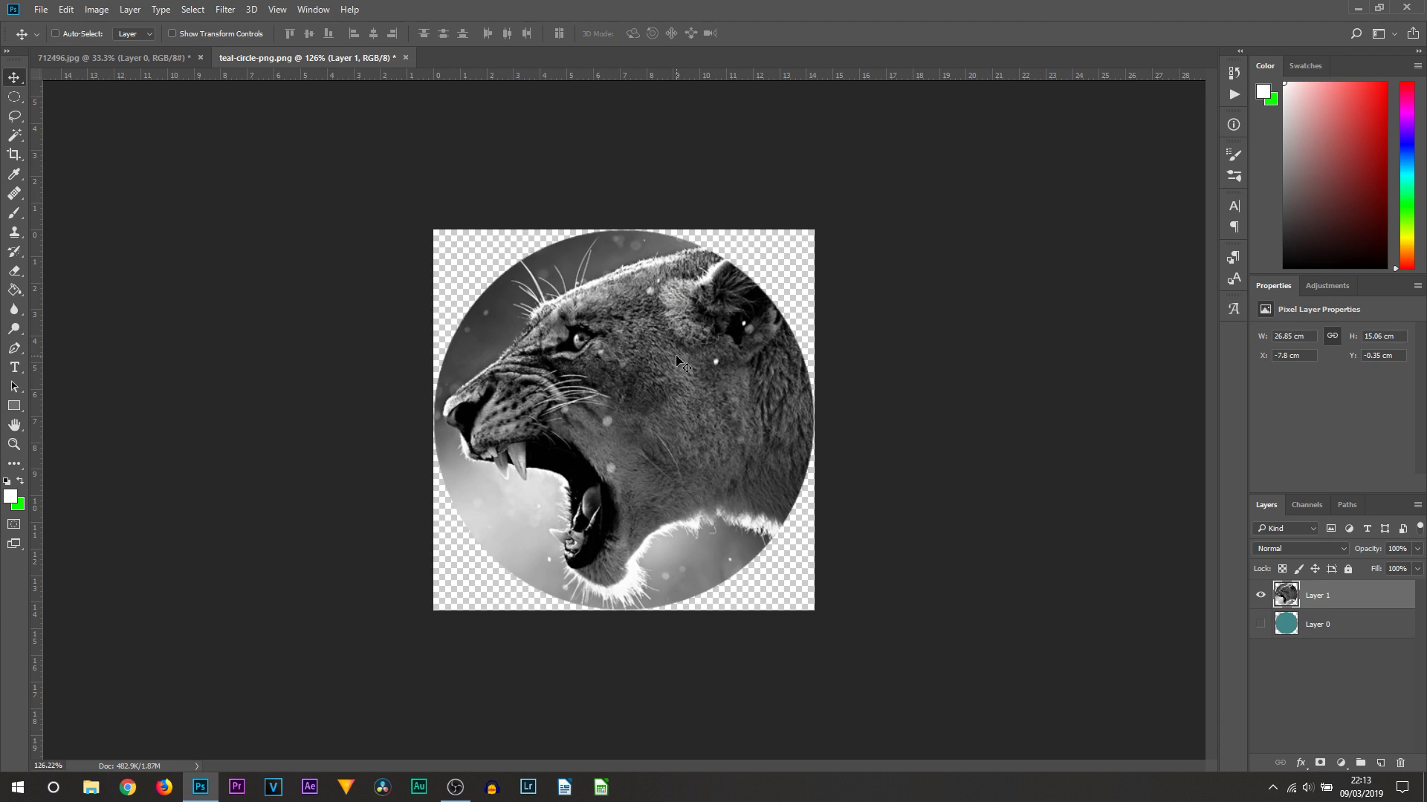
# - Copy the template-cut lioness circle into 712496.jpg and position it at the upper right
pyautogui.moveTo(123, 55); pyautogui.dragTo(498, 282)
pyautogui.moveTo(532, 331); pyautogui.dragTo(958, 286)
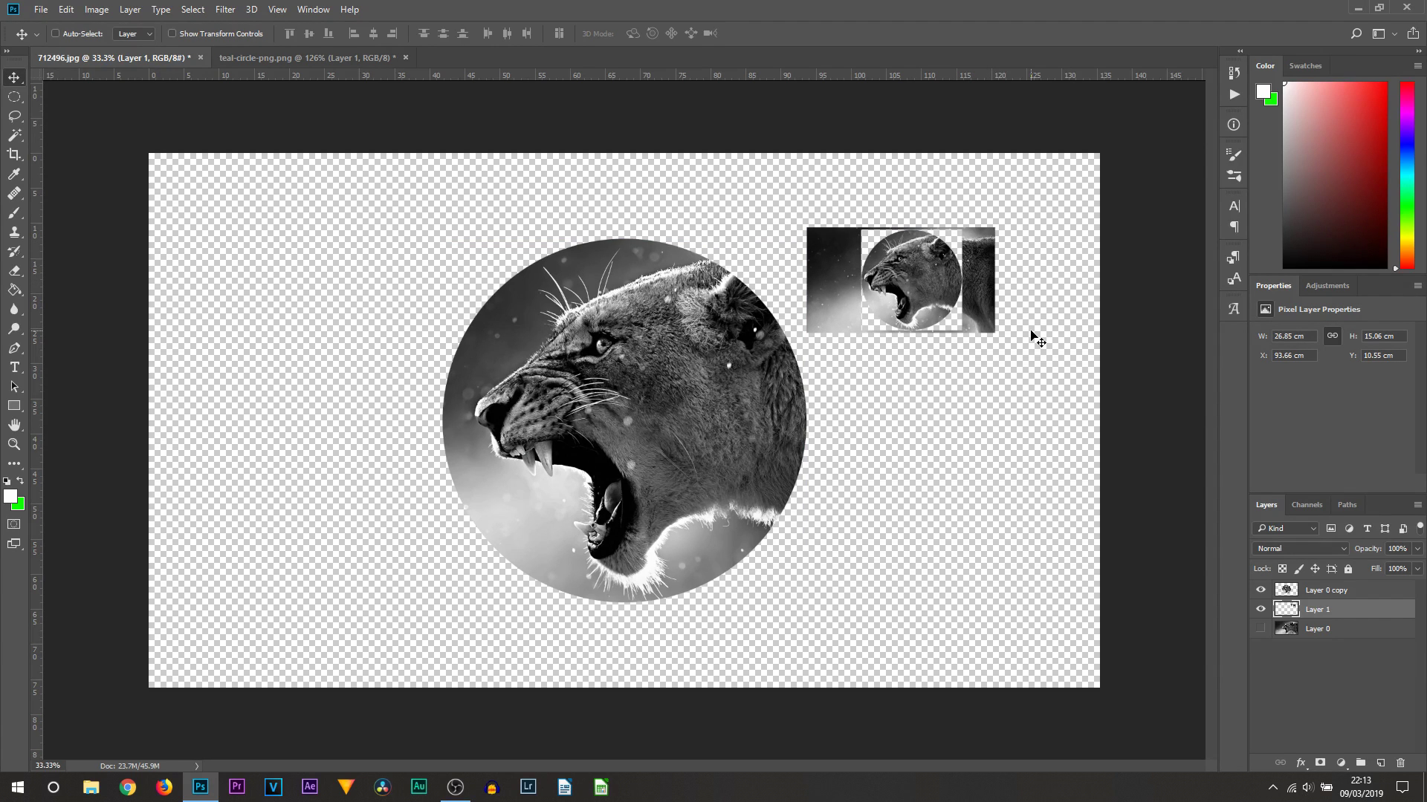